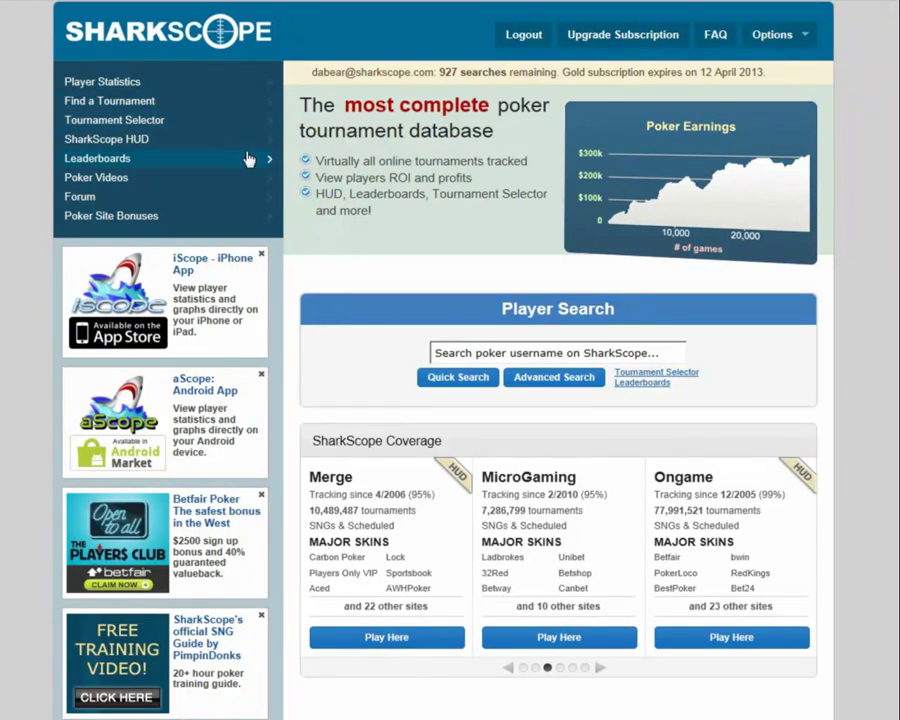
- Find iPoker tournament 634863331 with the tournament search by ID
left_click(147, 104)
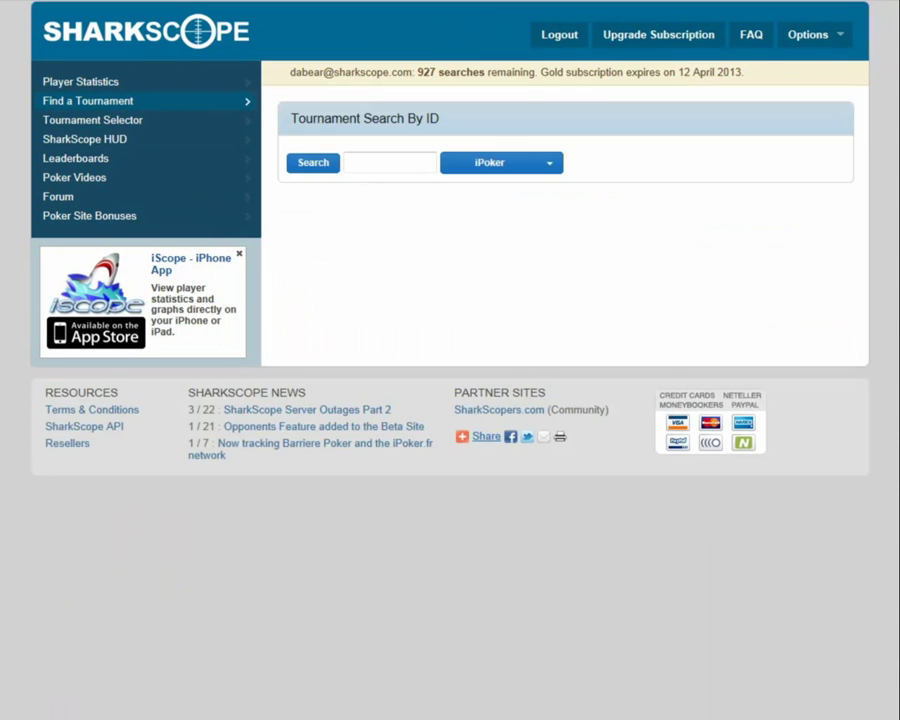
left_click(398, 161)
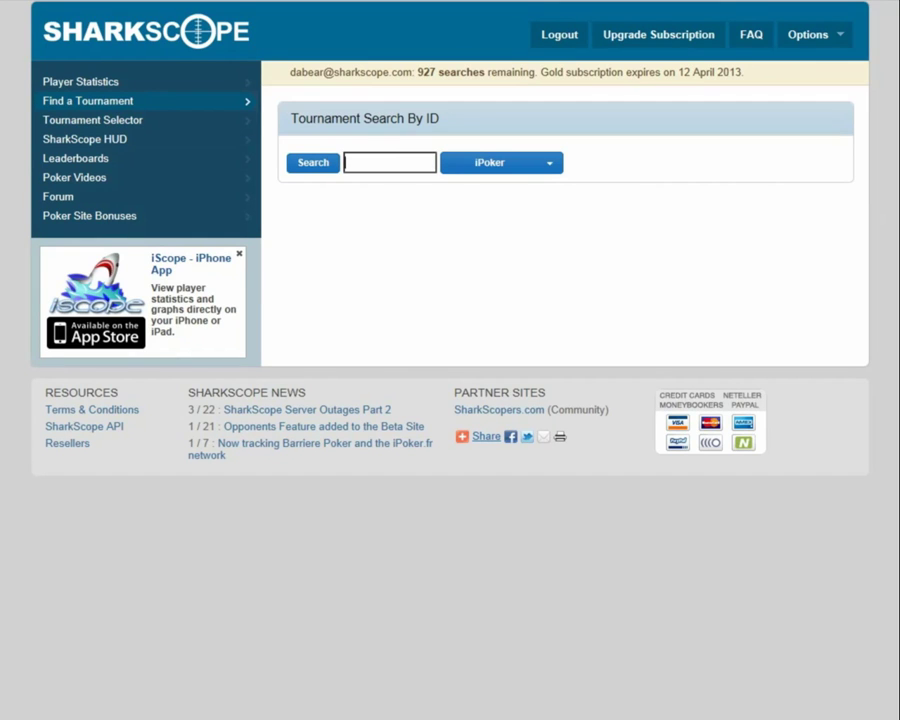
type("34863331")
left_click(296, 164)
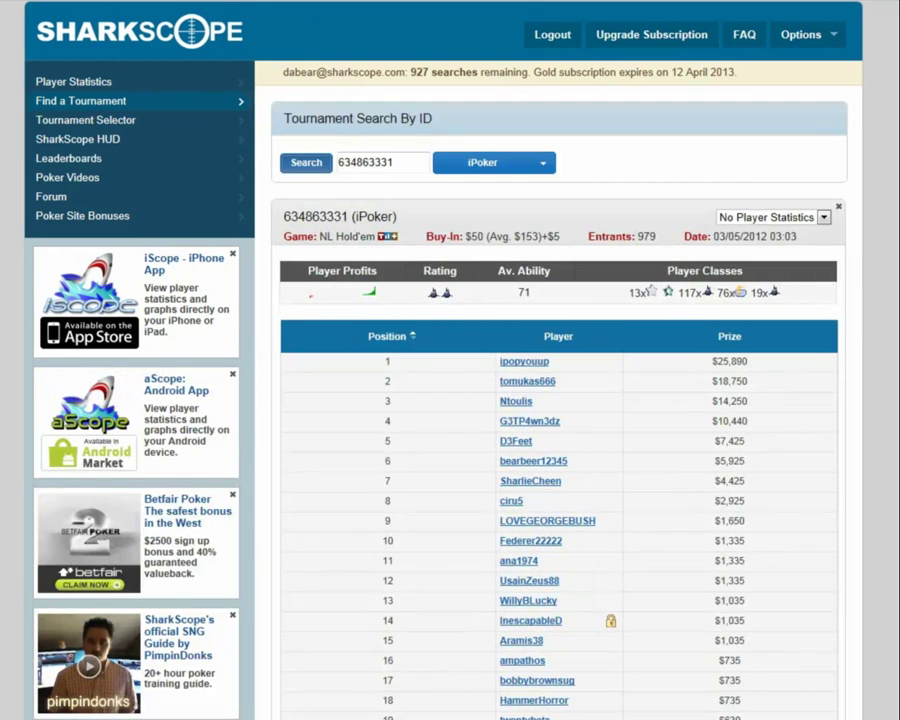
- Look up the second-placed player's statistics from the tournament standings and examine the final jump in the Profit History graph
scroll(683, 150, "down", 1)
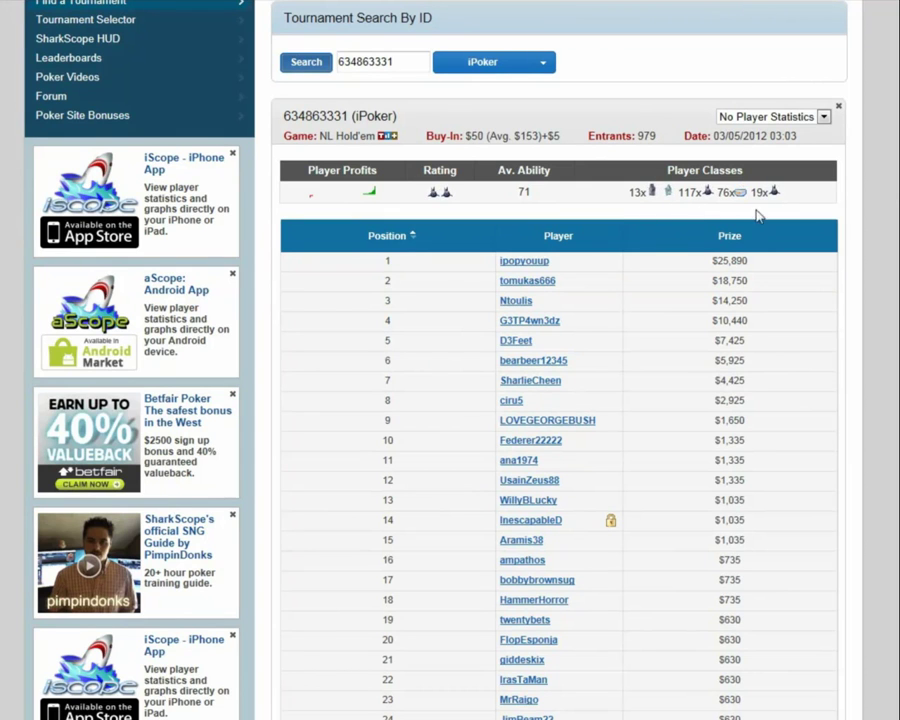
scroll(560, 400, "down", 1)
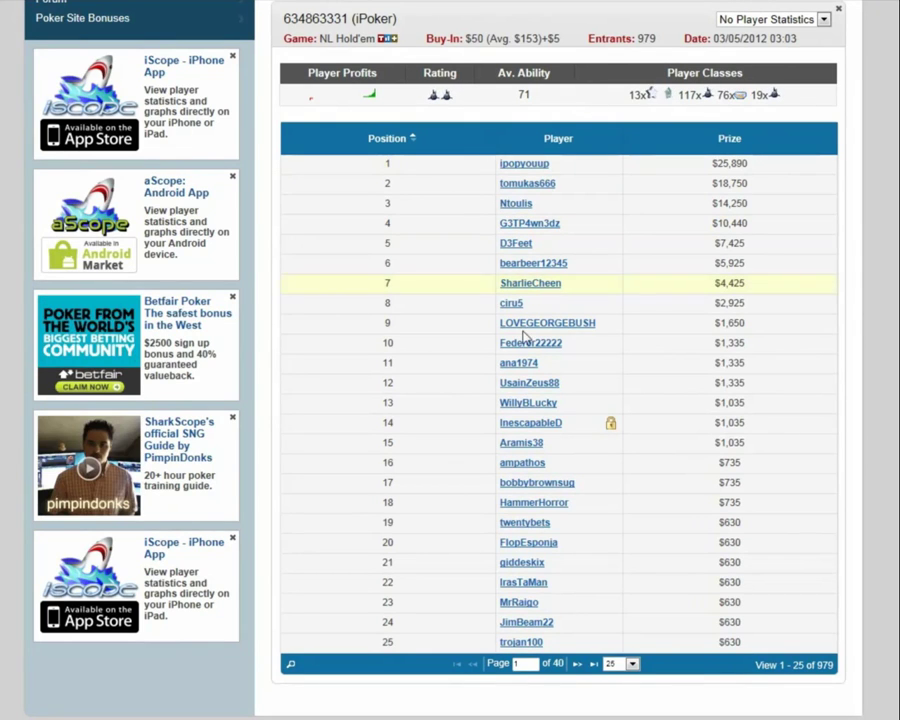
left_click(518, 187)
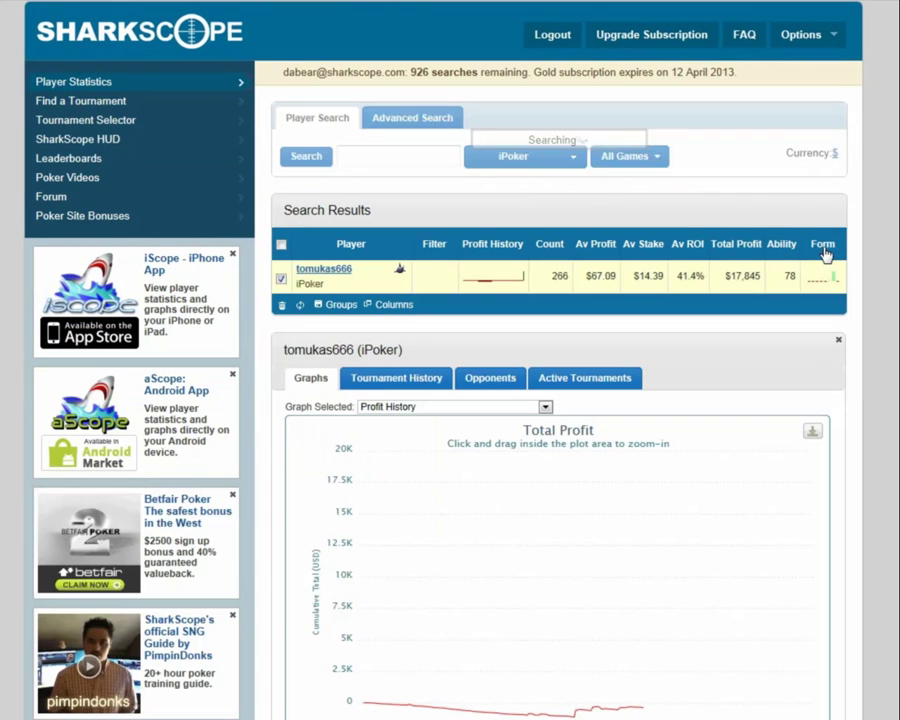
scroll(555, 300, "down", 1)
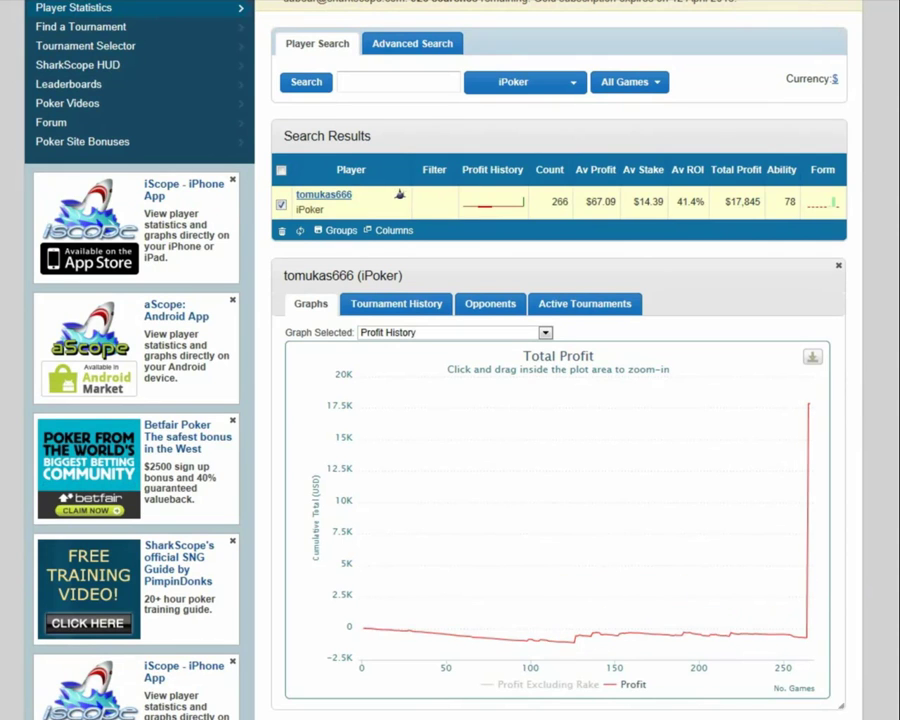
mouse_move(806, 646)
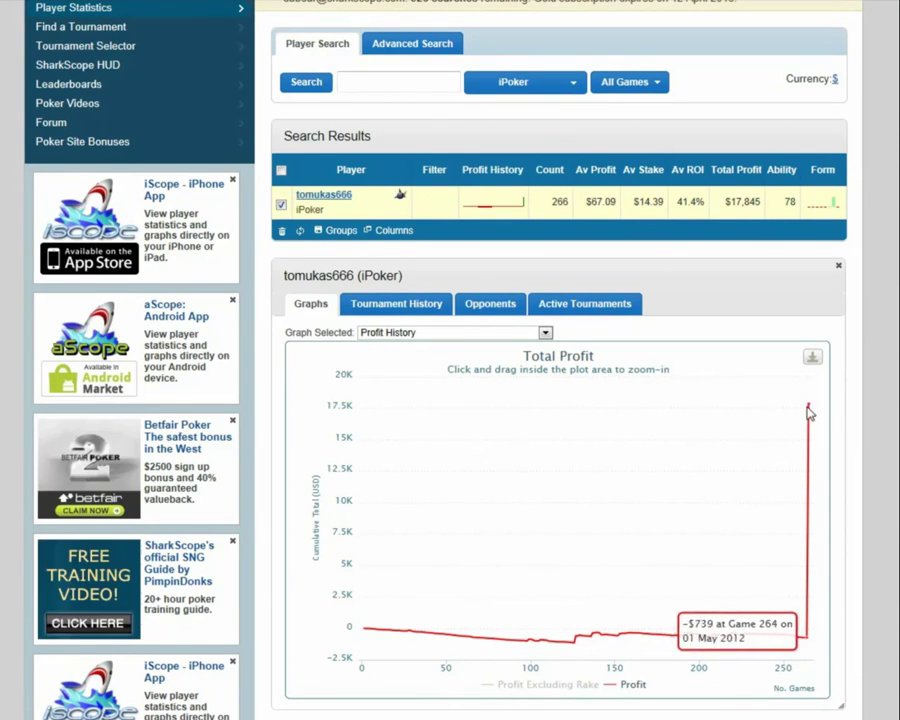
scroll(810, 413, "down", 1)
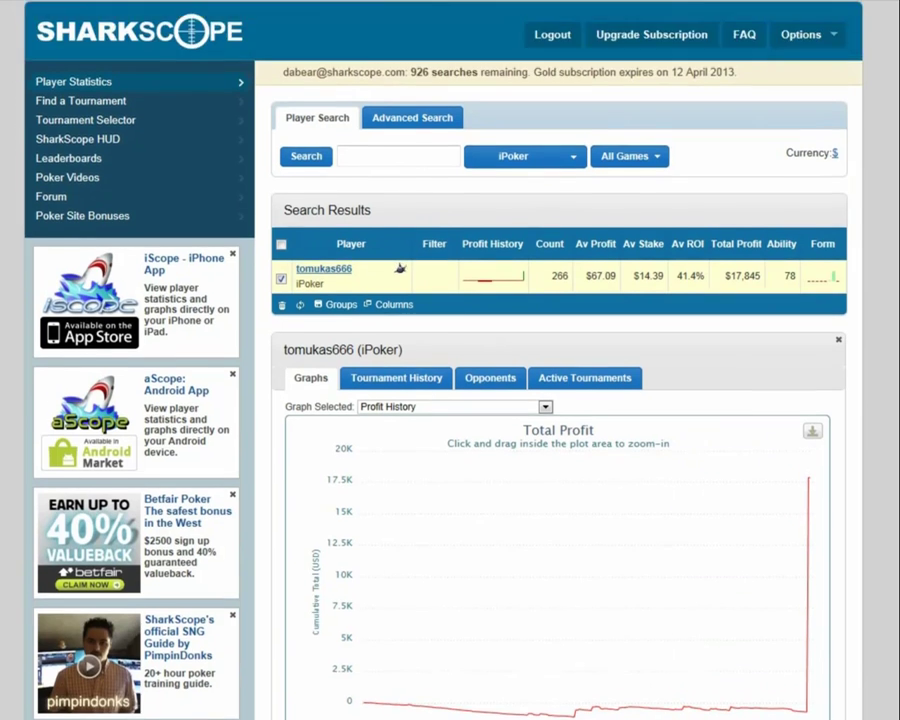
scroll(428, 661, "up", 2)
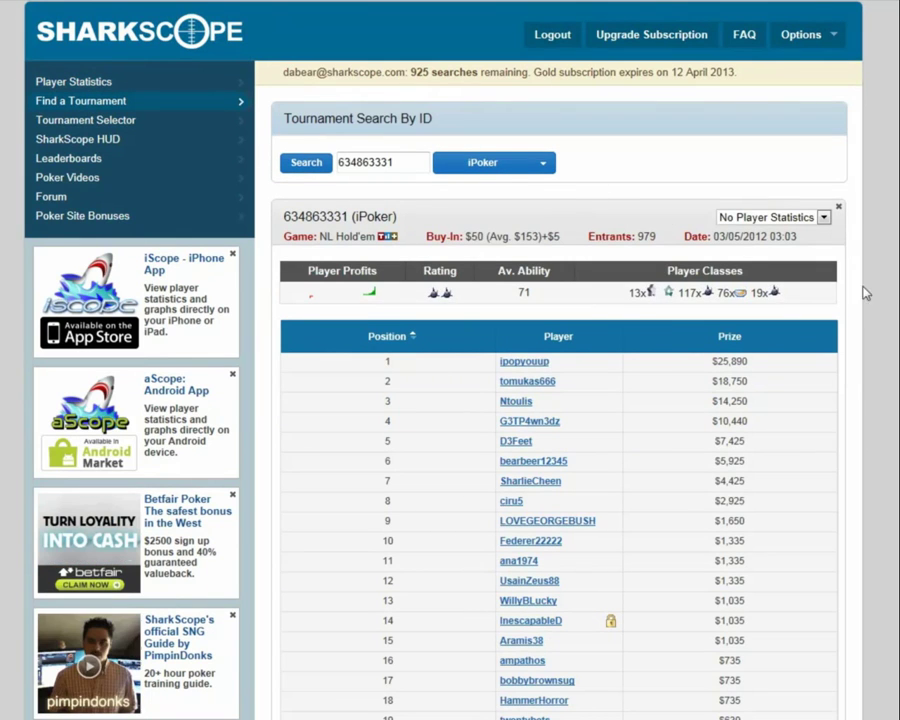
- Close the results of tournament 634863331 and search for iPoker tournament 654691241
left_click(839, 206)
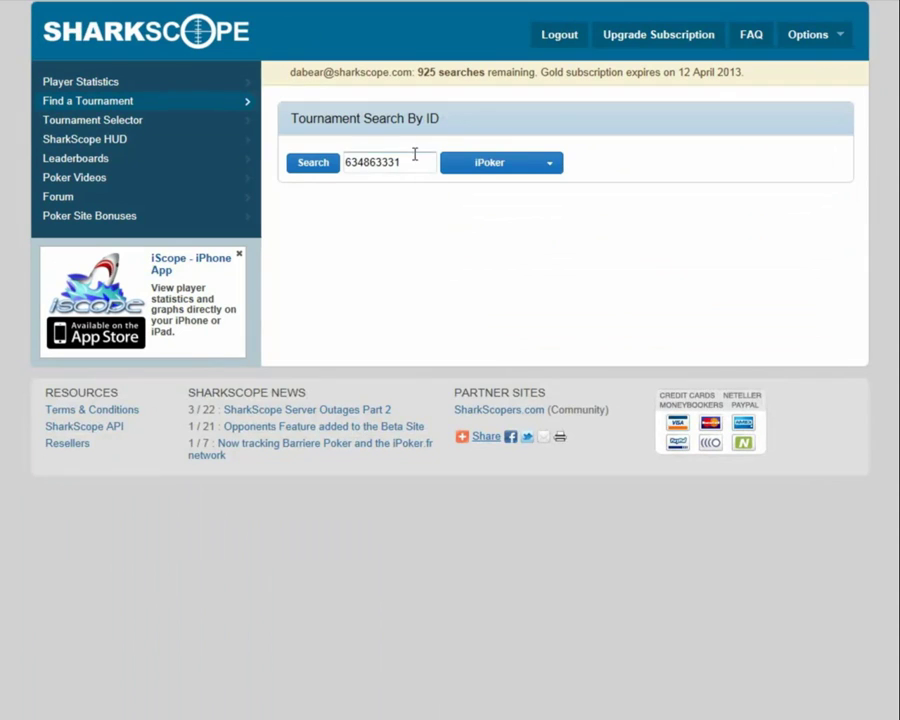
left_click_drag(416, 158, 313, 167)
key("BackSpace")
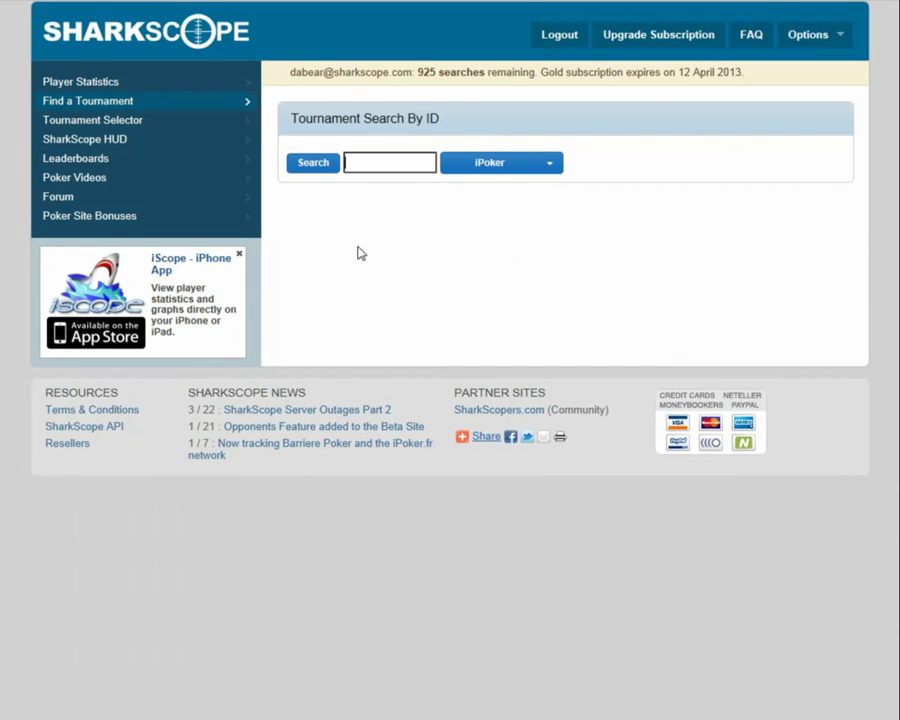
type("654")
left_click(312, 166)
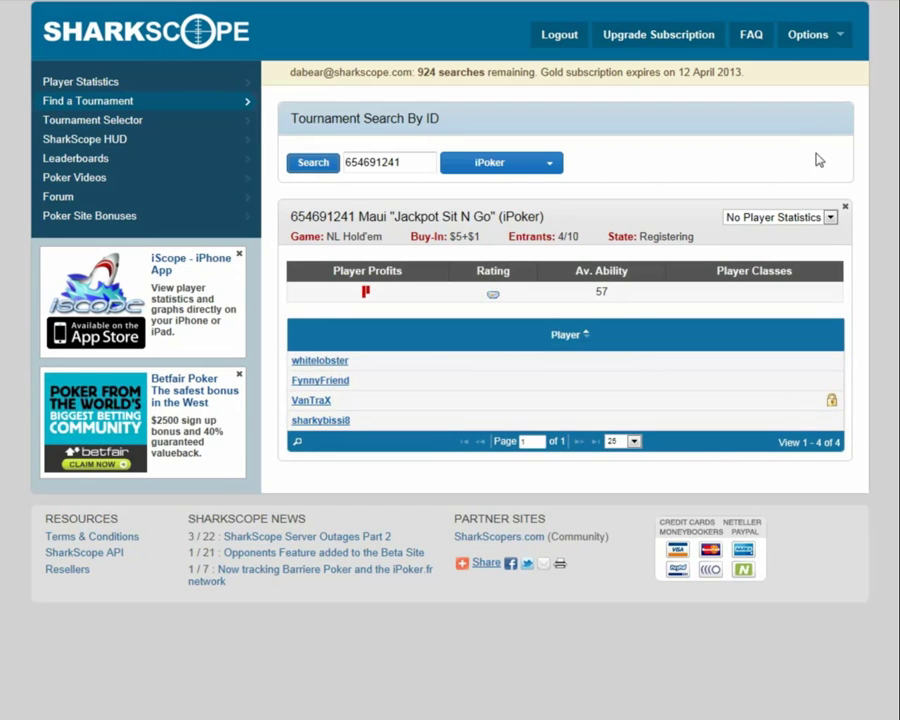
- Display player statistics for the entrants of tournament 654691241 using the SNG Only filter
left_click(830, 217)
key("Down")
key("Down")
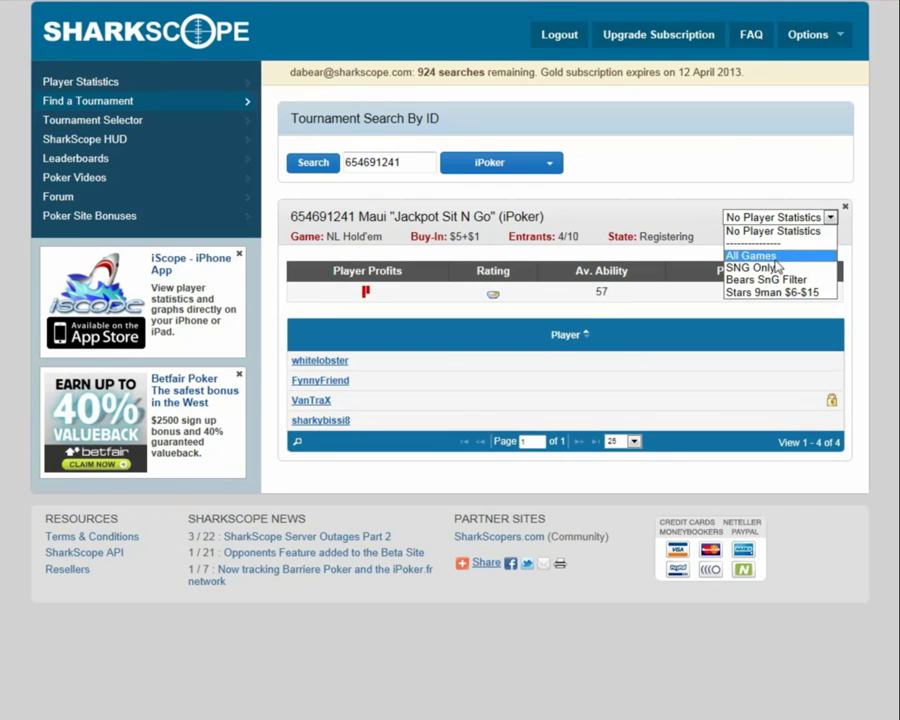
key("Return")
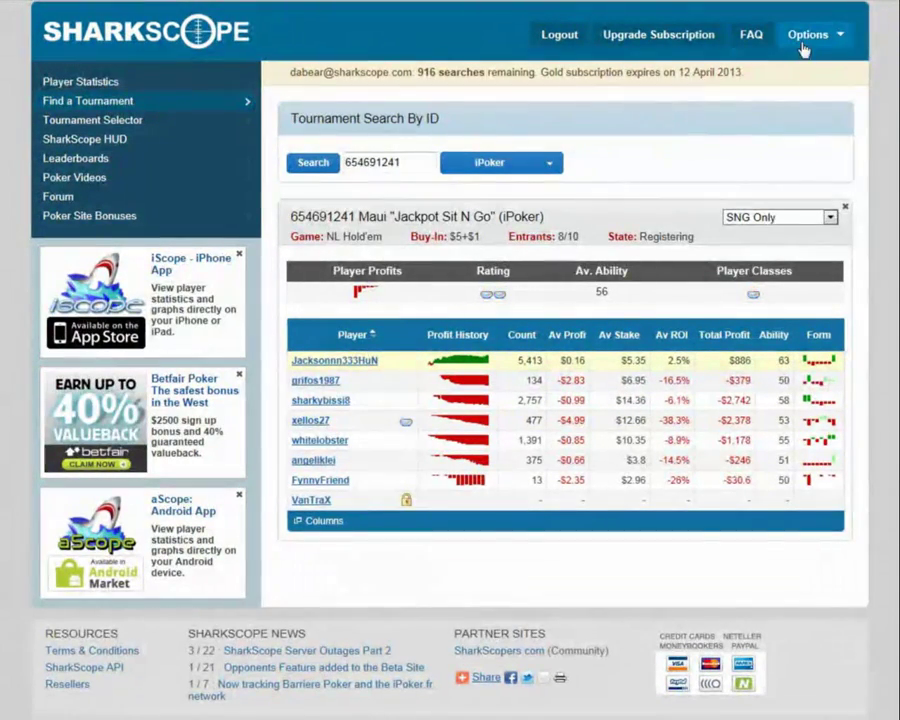
- Open the configuration page for player classes to review the Shark and Fish icon criteria
left_click(802, 45)
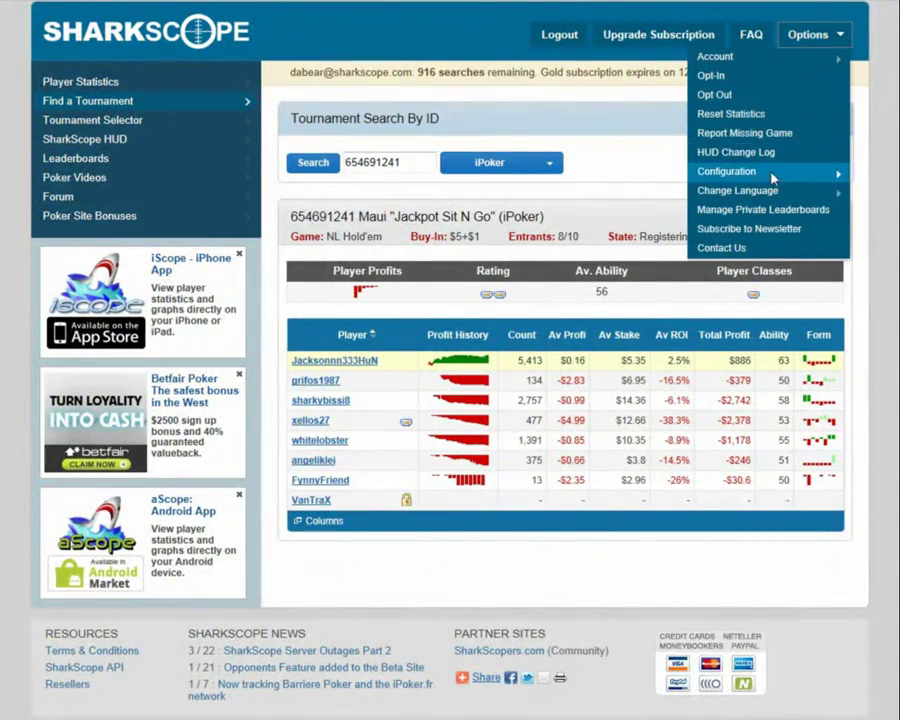
mouse_move(838, 172)
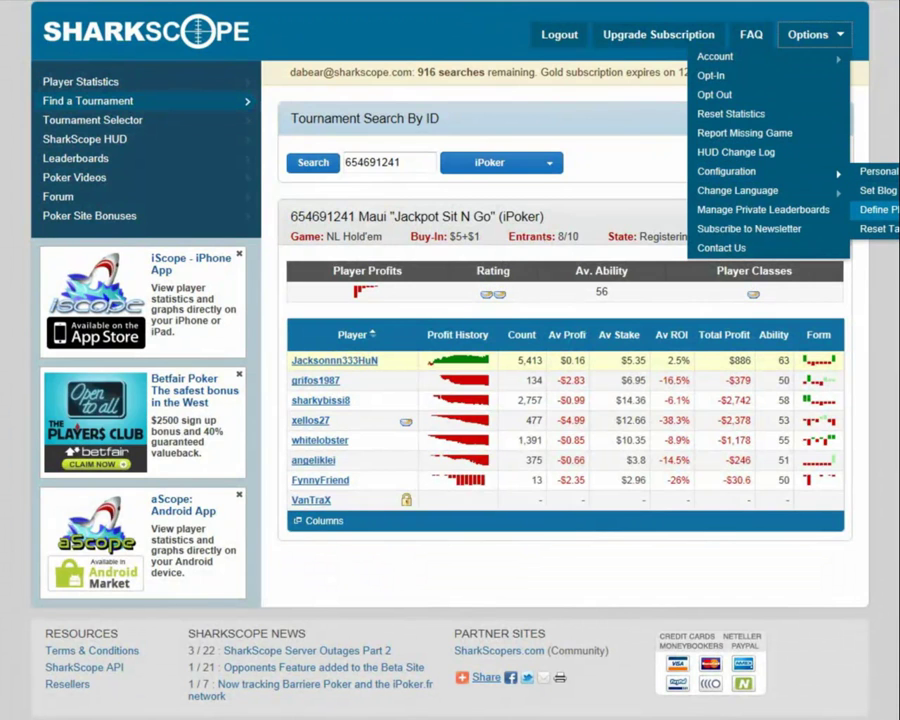
left_click(875, 209)
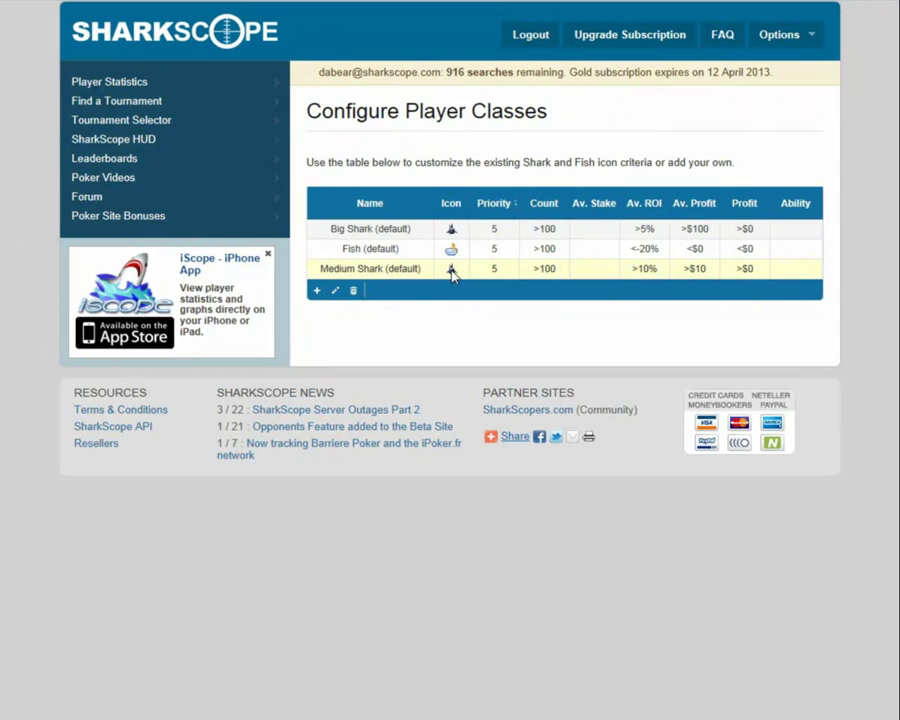
- View the icon and criteria options for adding a new player class, and close the form without saving
left_click(317, 291)
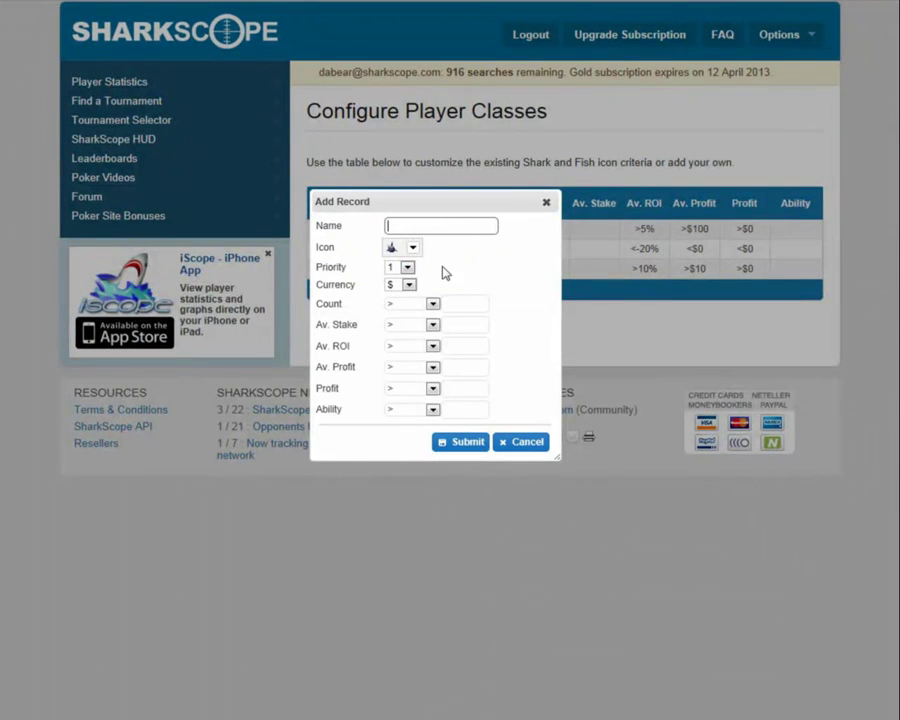
left_click(413, 248)
left_click(415, 254)
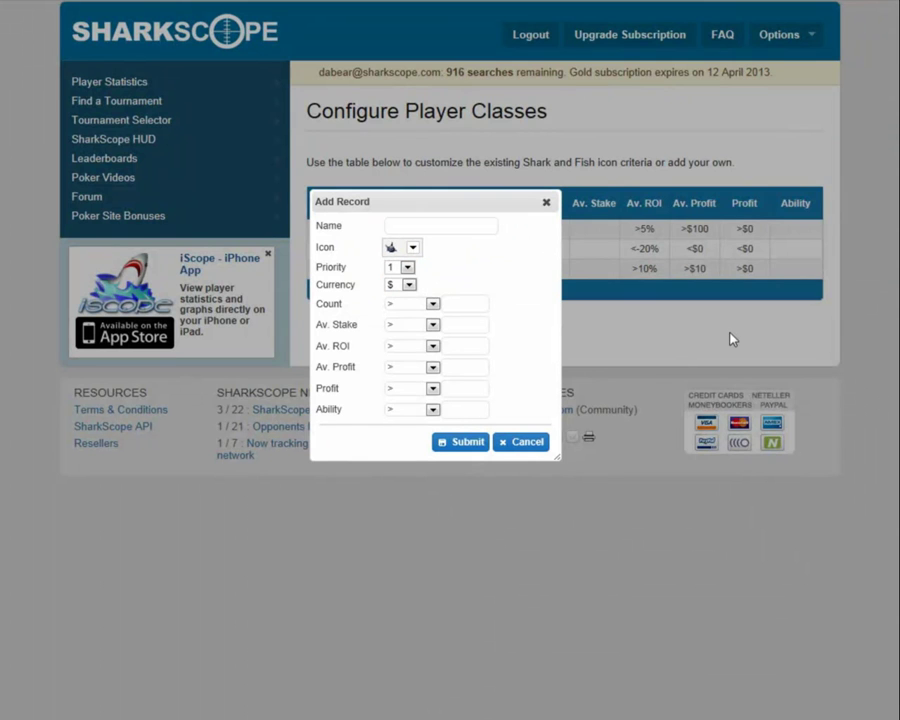
left_click(518, 444)
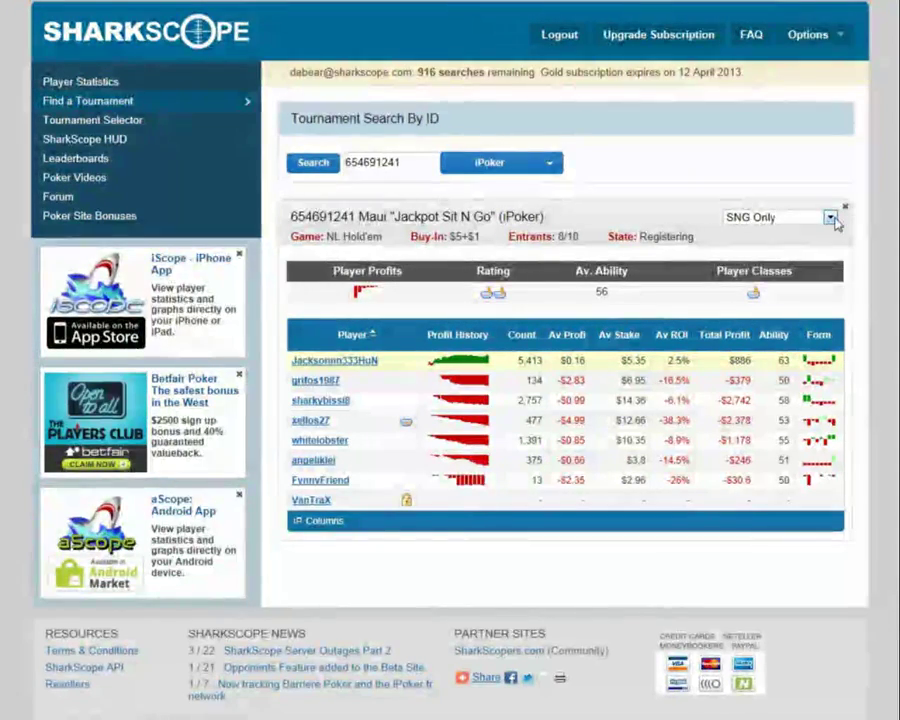
- Reload the player statistics of tournament 654691241 with the SNG Only filter
left_click(836, 217)
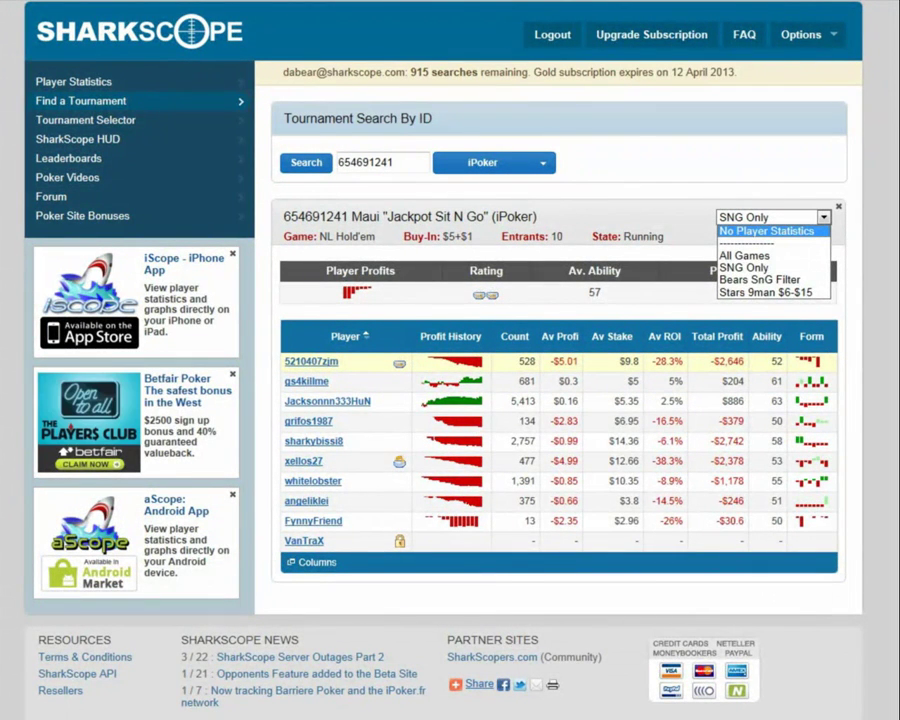
left_click(740, 267)
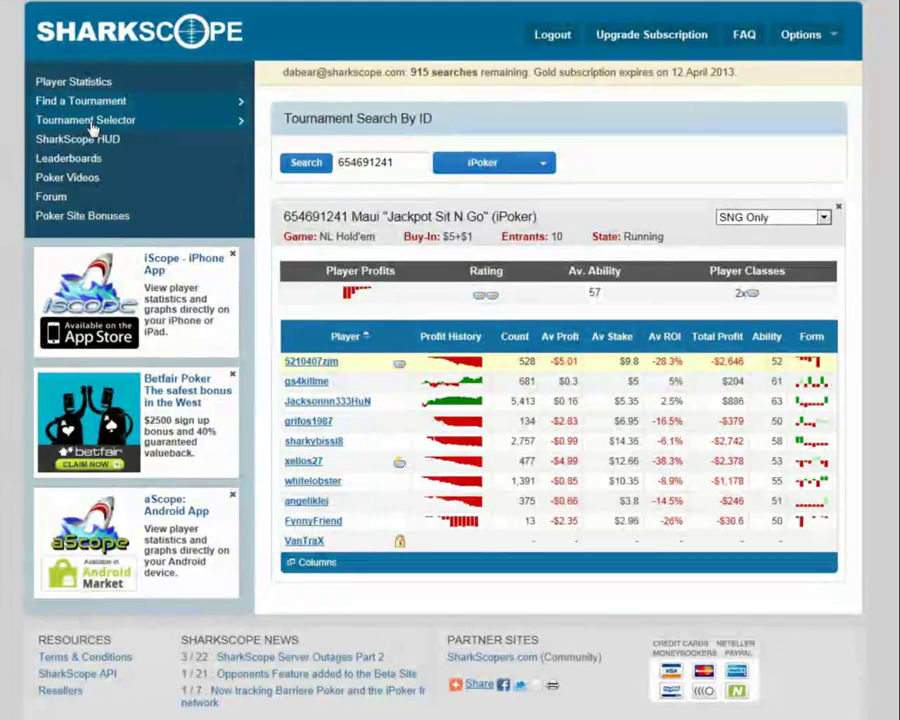
- In the Tournament Selector, replace the selected network with PartyPoker, PokerStars and iPoker
left_click(90, 121)
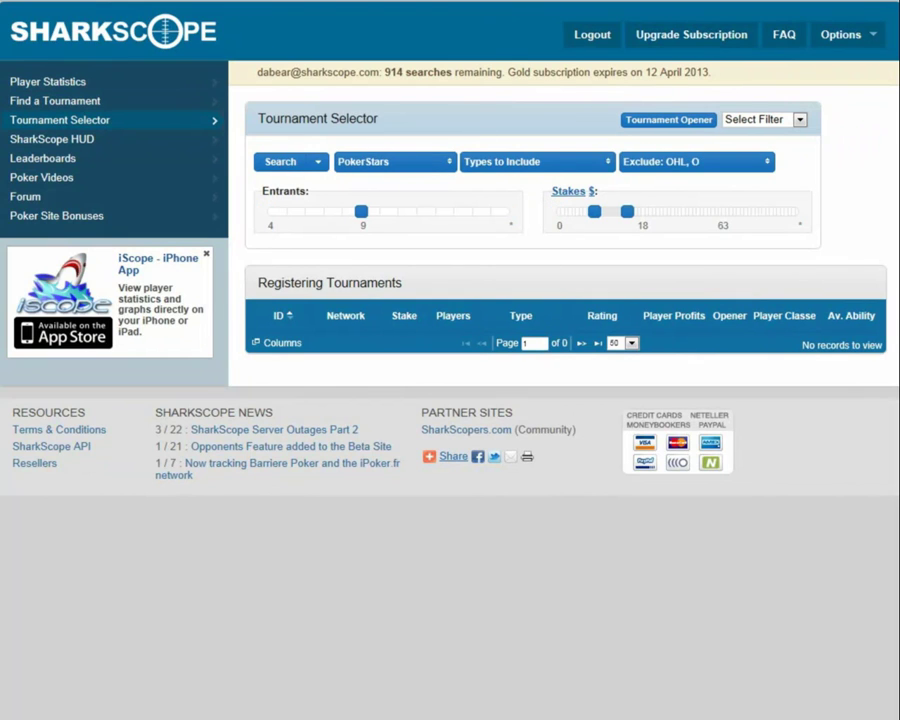
left_click(407, 167)
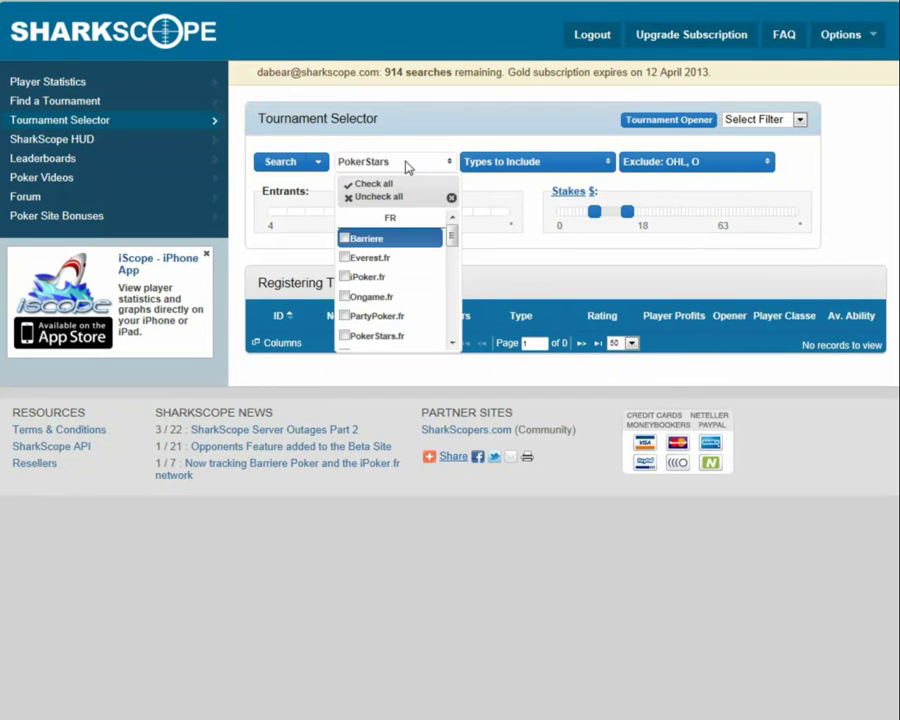
left_click_drag(458, 243, 460, 287)
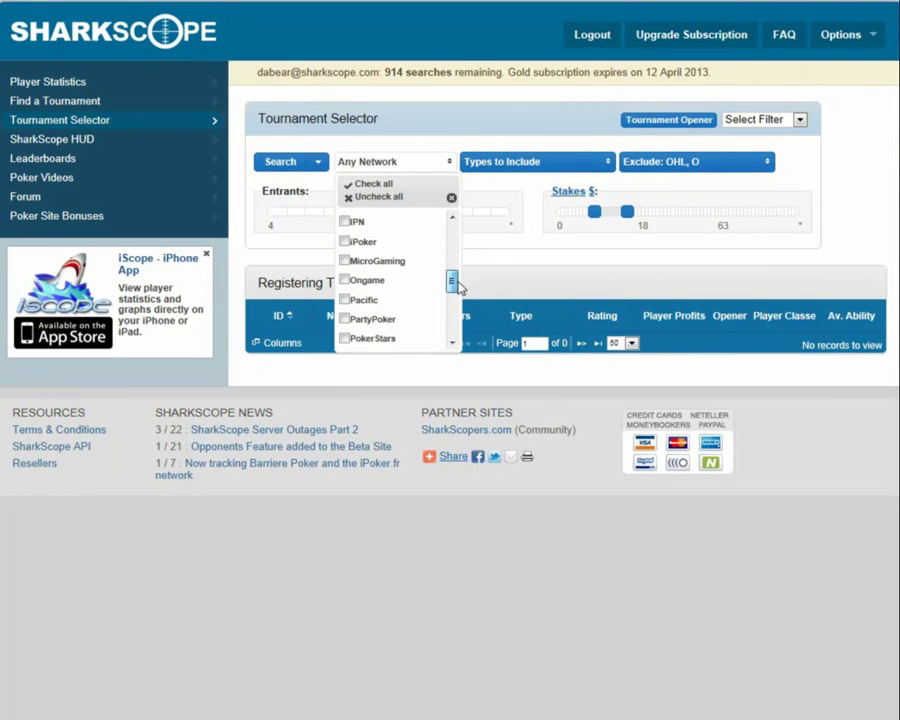
left_click(397, 319)
left_click(388, 334)
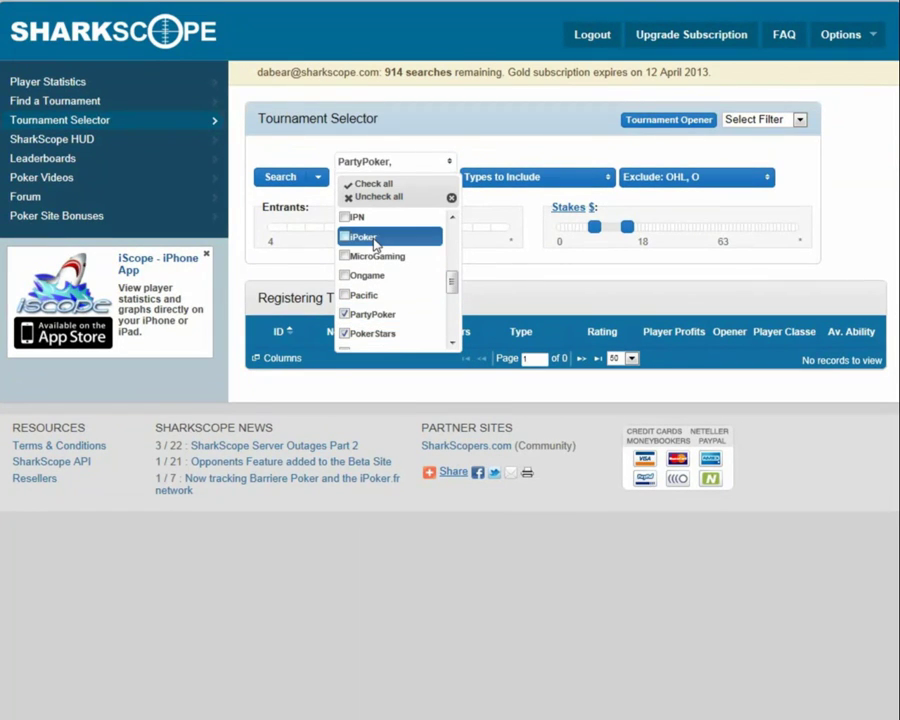
left_click(376, 244)
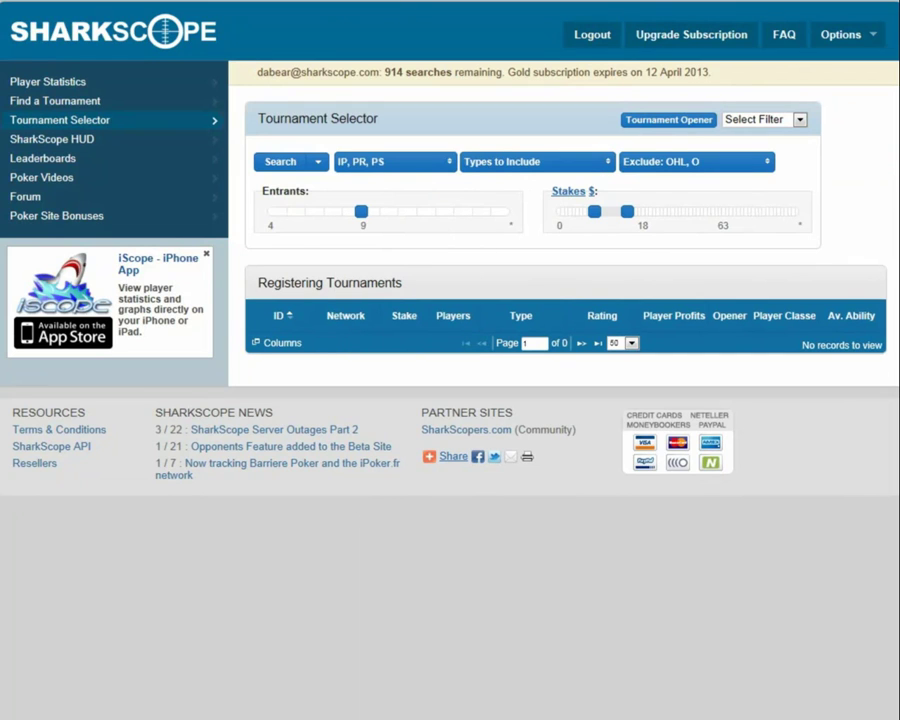
- Limit the entrants to 9–10, shift the stakes range up to an upper limit just below $63, and search for registering tournaments
left_click_drag(361, 212, 379, 221)
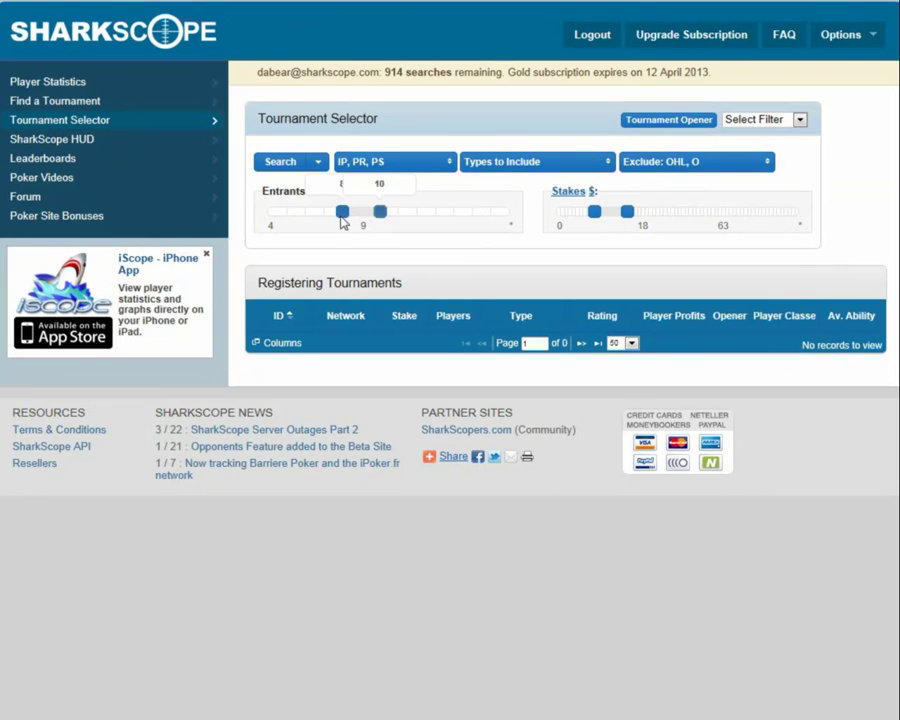
left_click(358, 221)
left_click_drag(594, 212, 705, 216)
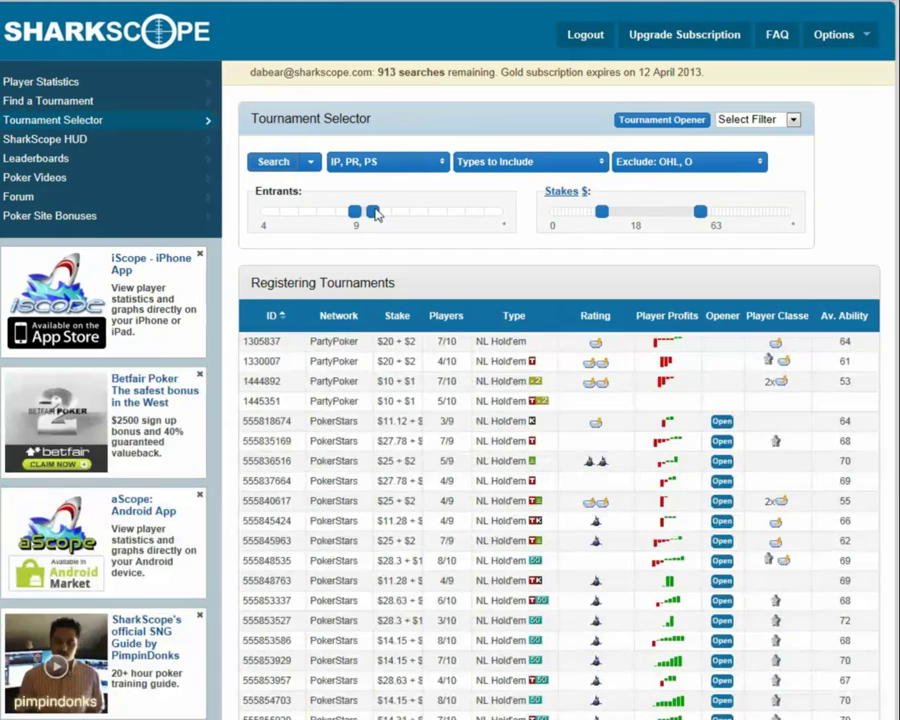
- Review the registering tournaments found and sort them by average ability in ascending order
scroll(352, 214, "down", 3)
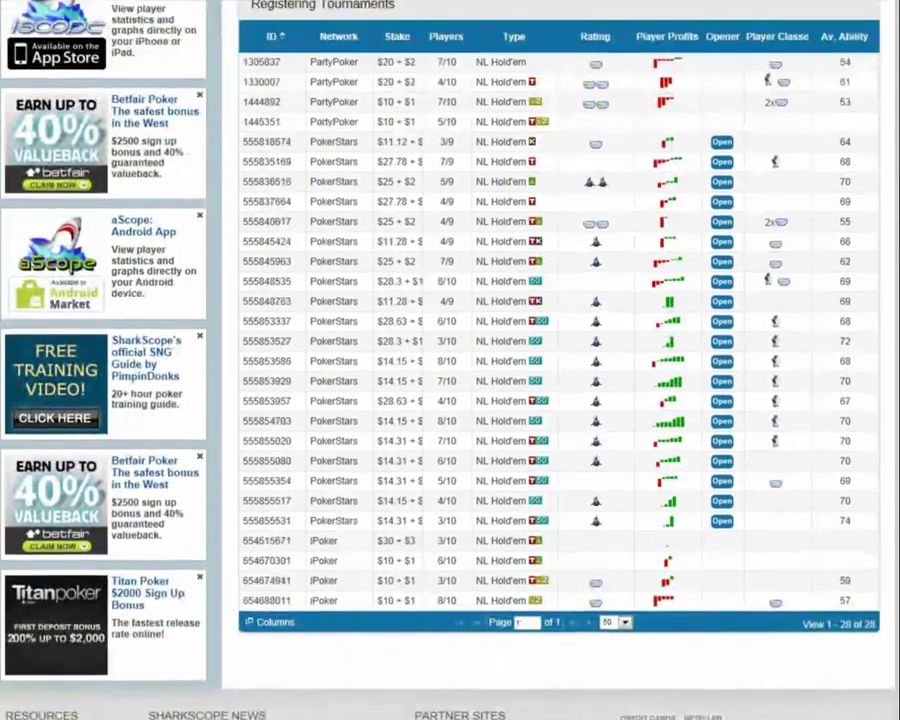
scroll(450, 360, "up", 3)
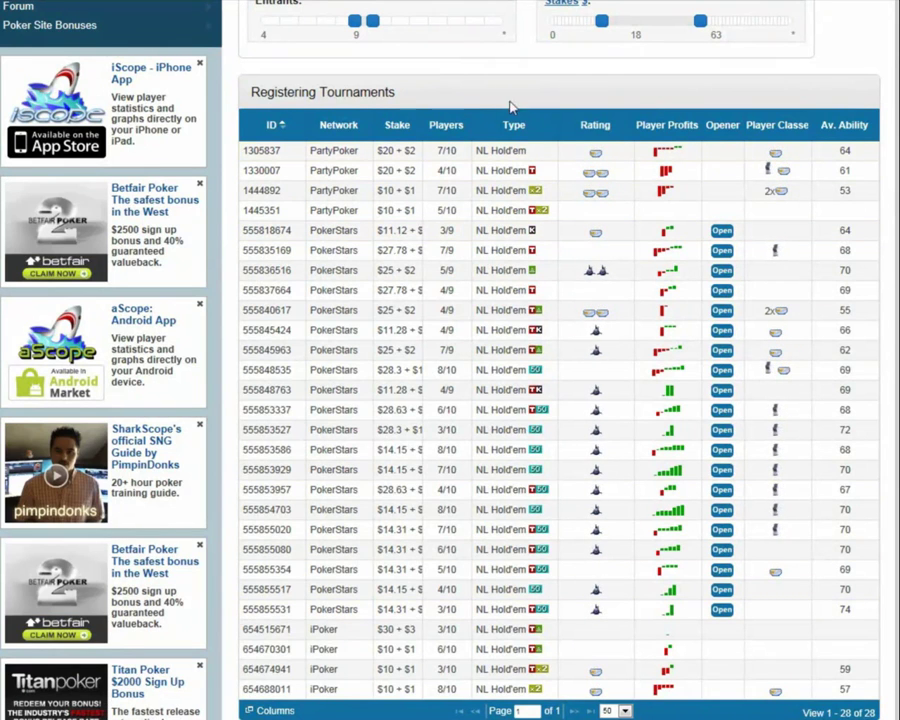
scroll(450, 360, "up", 2)
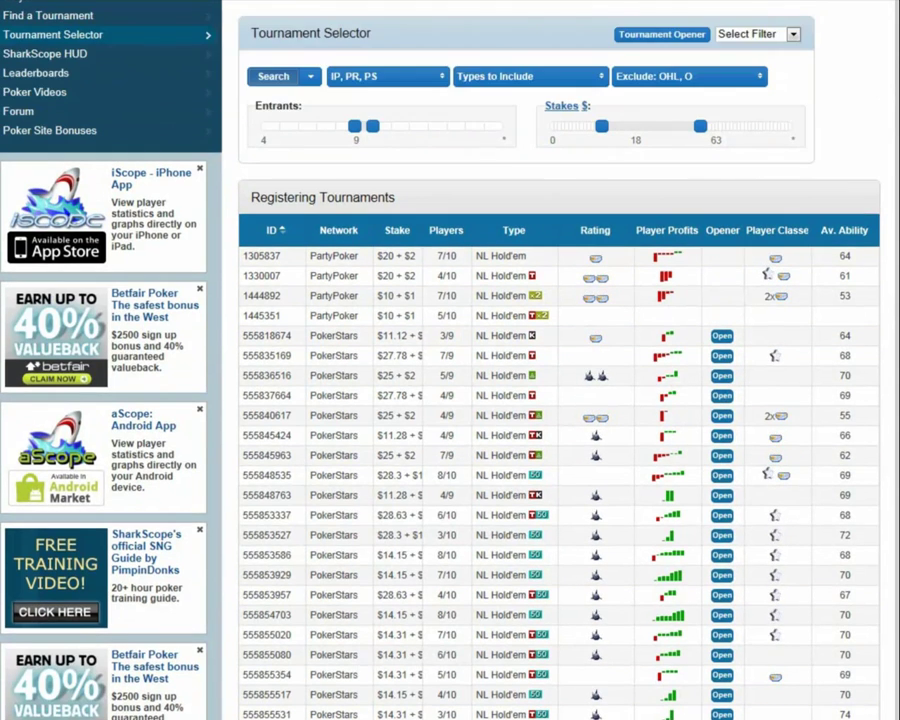
scroll(450, 360, "down", 1)
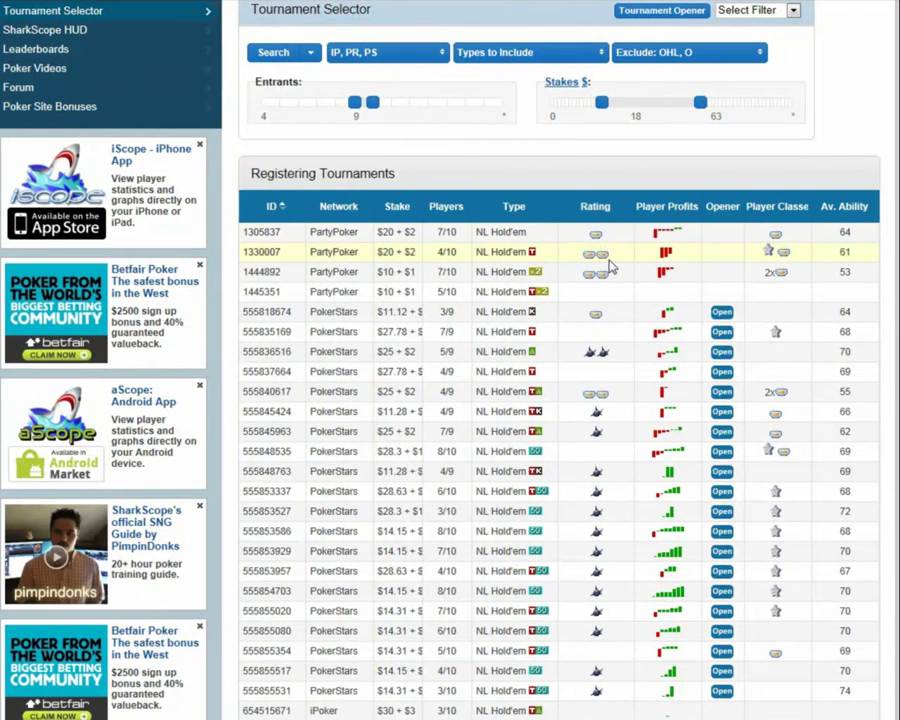
left_click(845, 206)
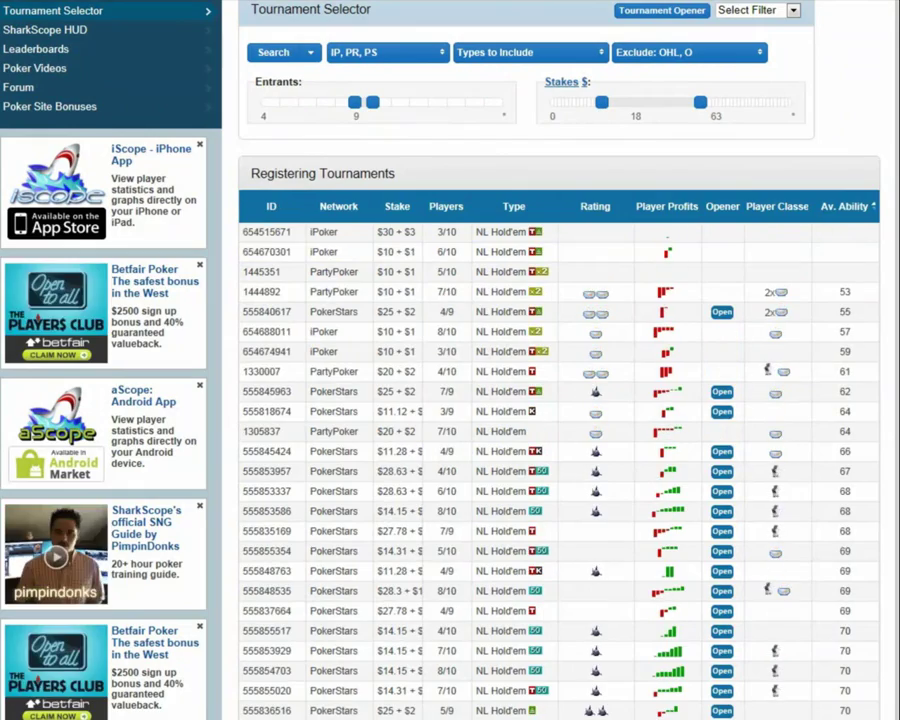
- Open PartyPoker tournament 1444892 from the registering list and load its player statistics with the SNG Only filter
scroll(560, 420, "down", 2)
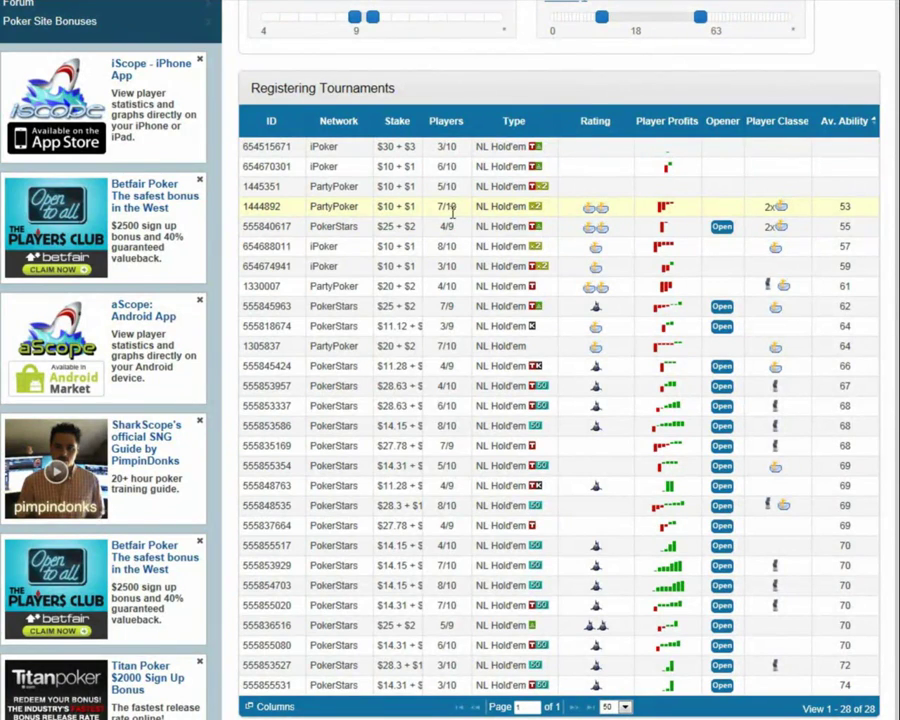
left_click(455, 213)
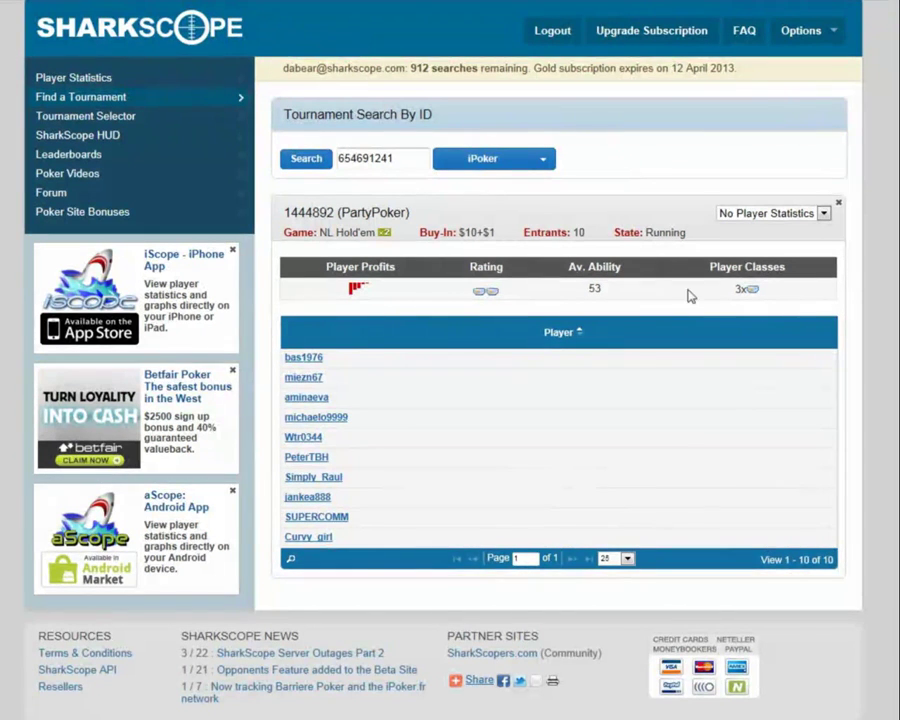
left_click(766, 216)
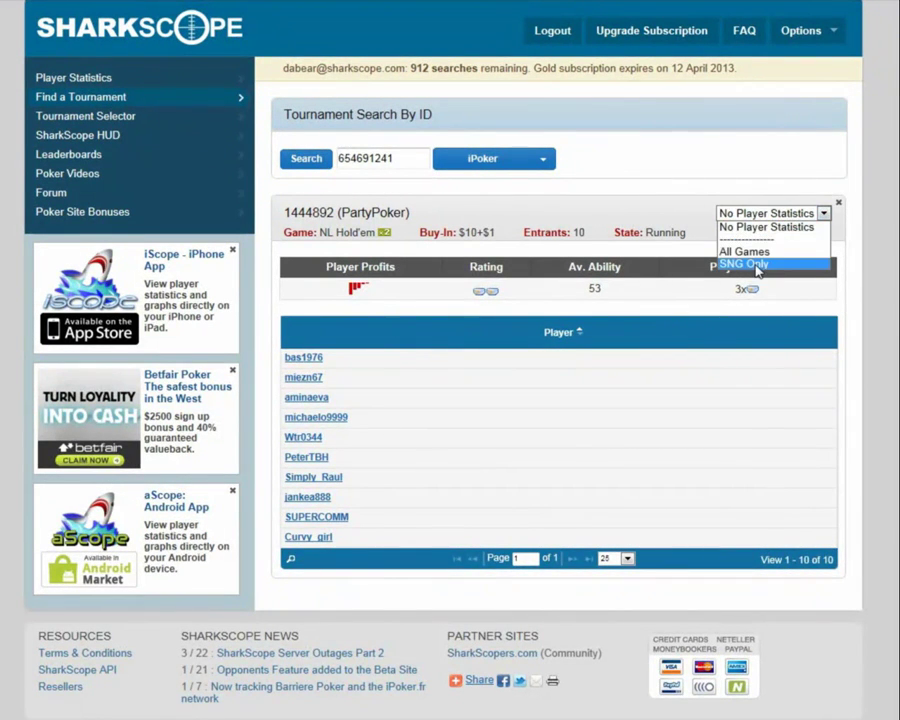
left_click(757, 265)
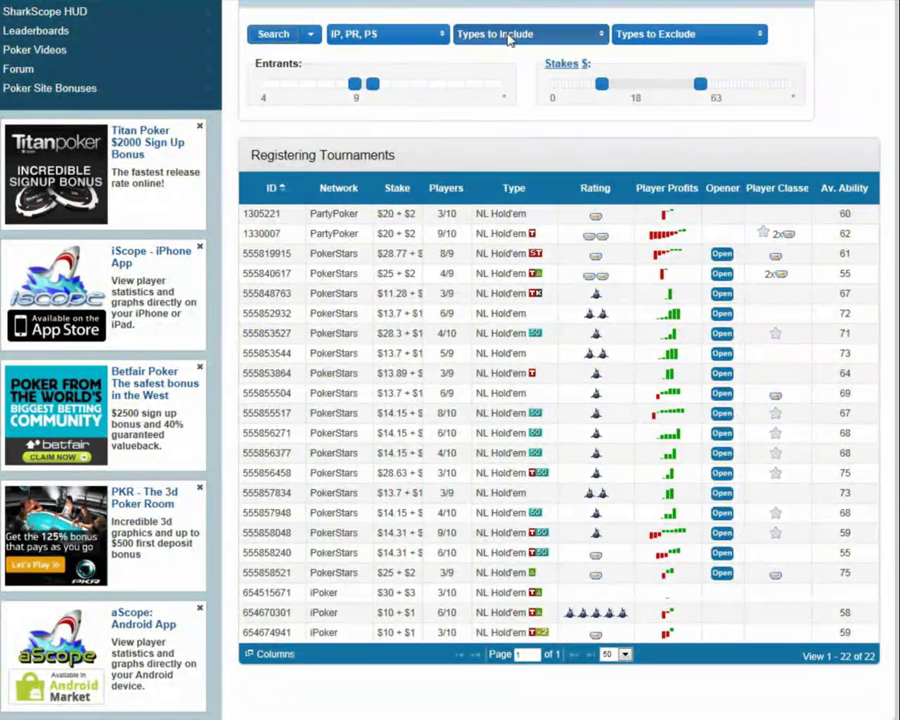
- Save the current Tournament Selector settings as a filter named "Bear SnG Filter"
scroll(560, 400, "up", 1)
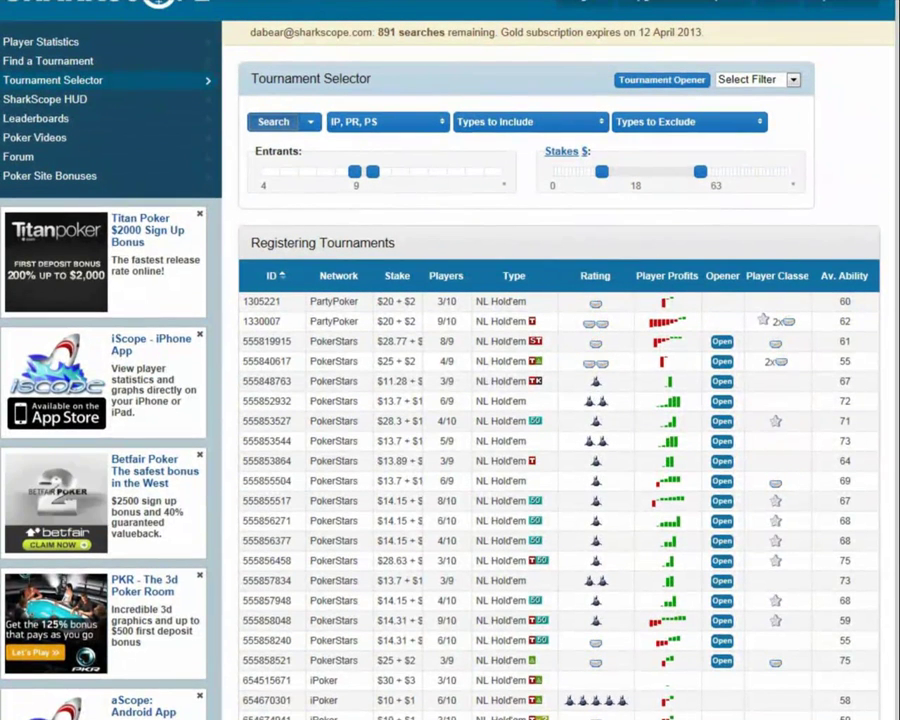
mouse_move(372, 173)
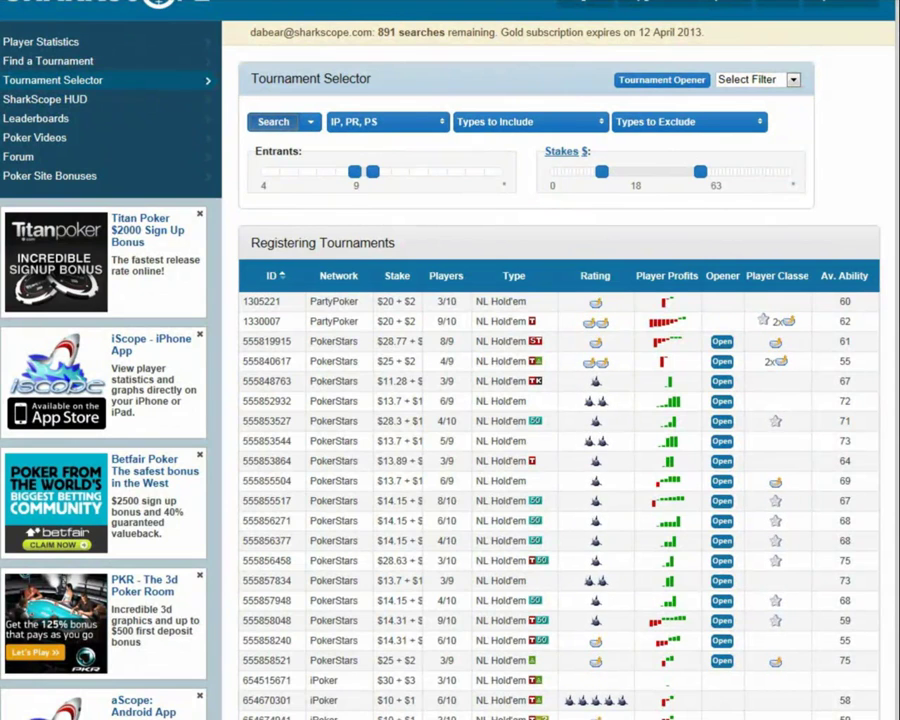
left_click(793, 78)
left_click(776, 104)
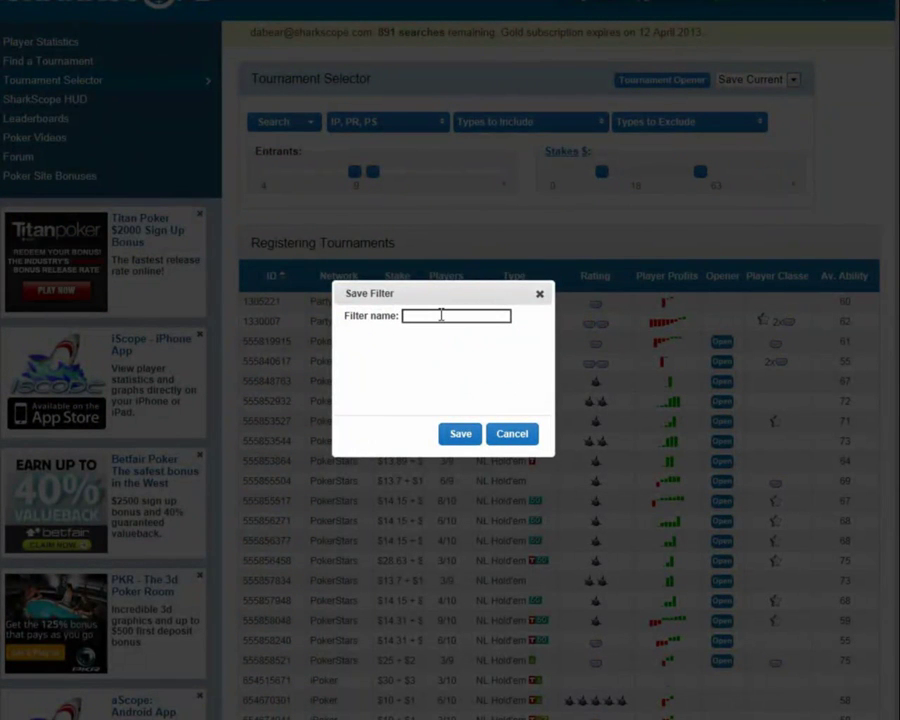
type("Be")
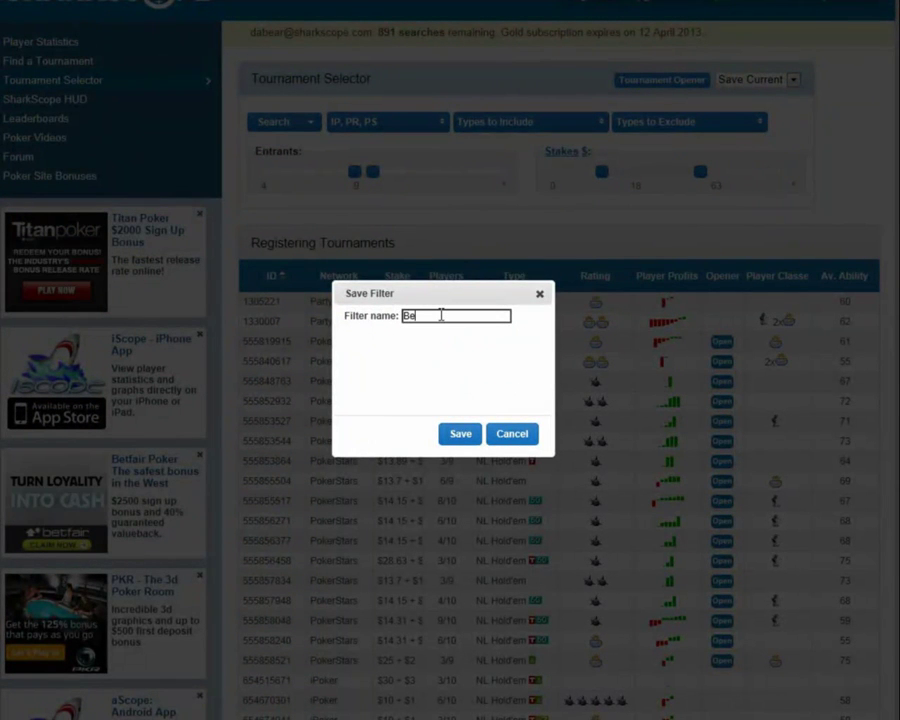
type("ar Sn")
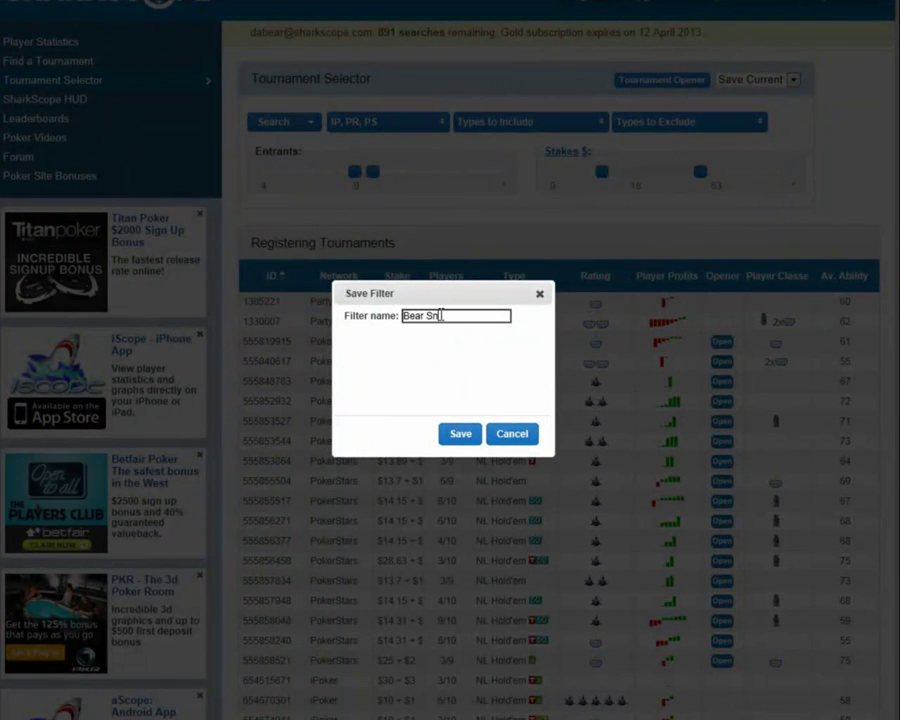
type("G Filter")
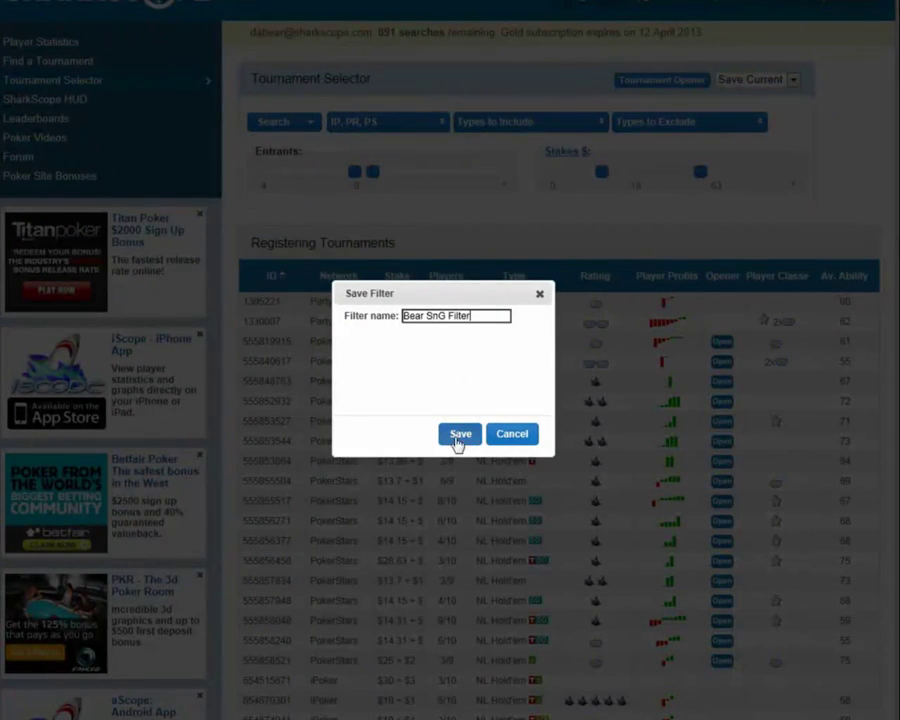
left_click(461, 435)
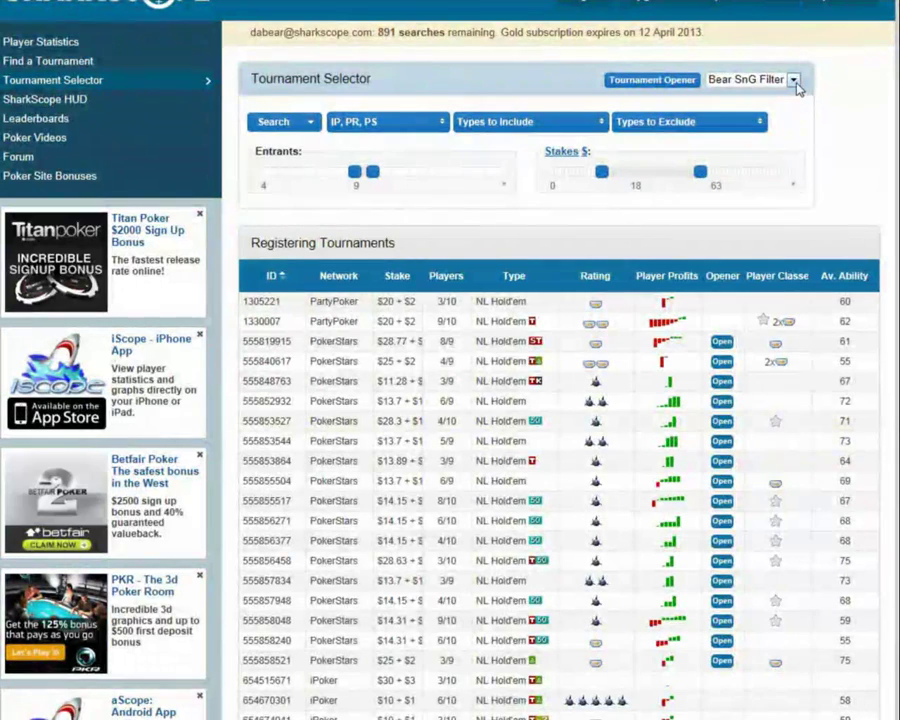
- Starting from Bear SnG Filter, restrict the network to PokerStars and the entrants to 9, and search for registering tournaments
left_click(793, 80)
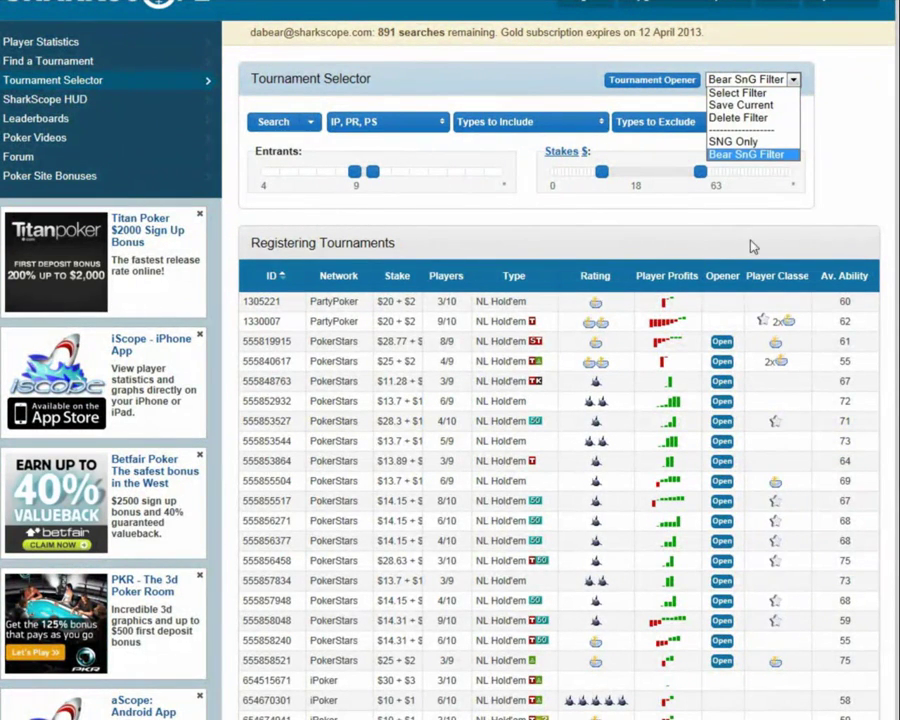
left_click(746, 154)
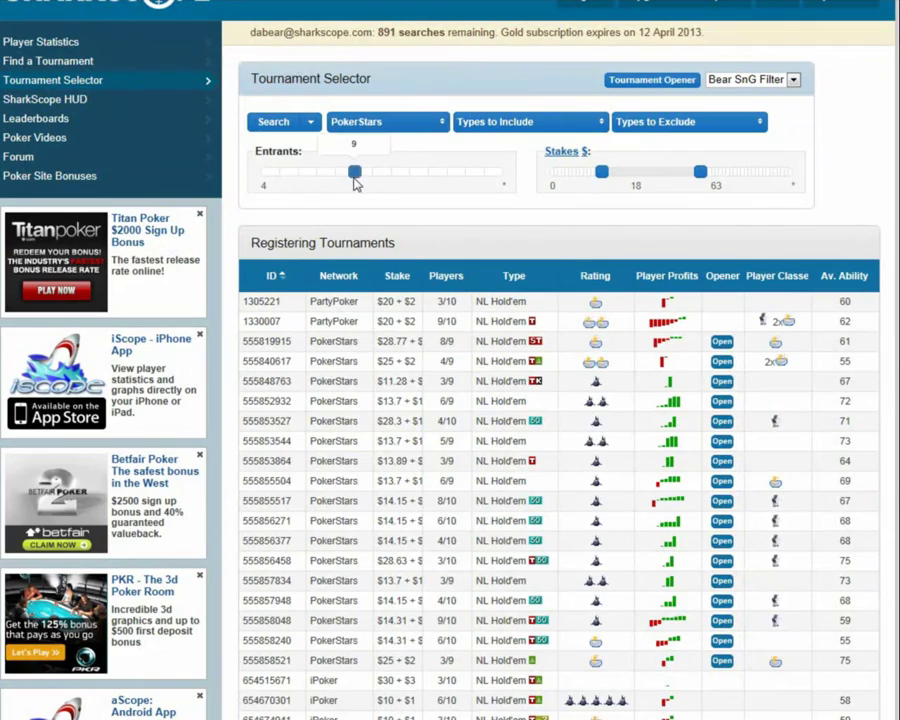
mouse_move(701, 176)
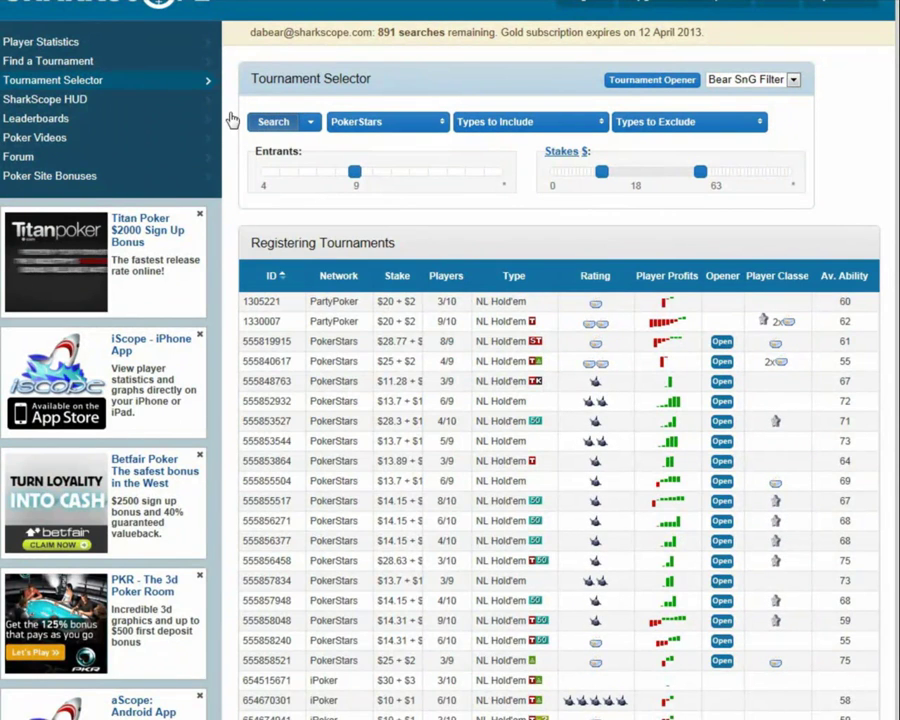
left_click(273, 124)
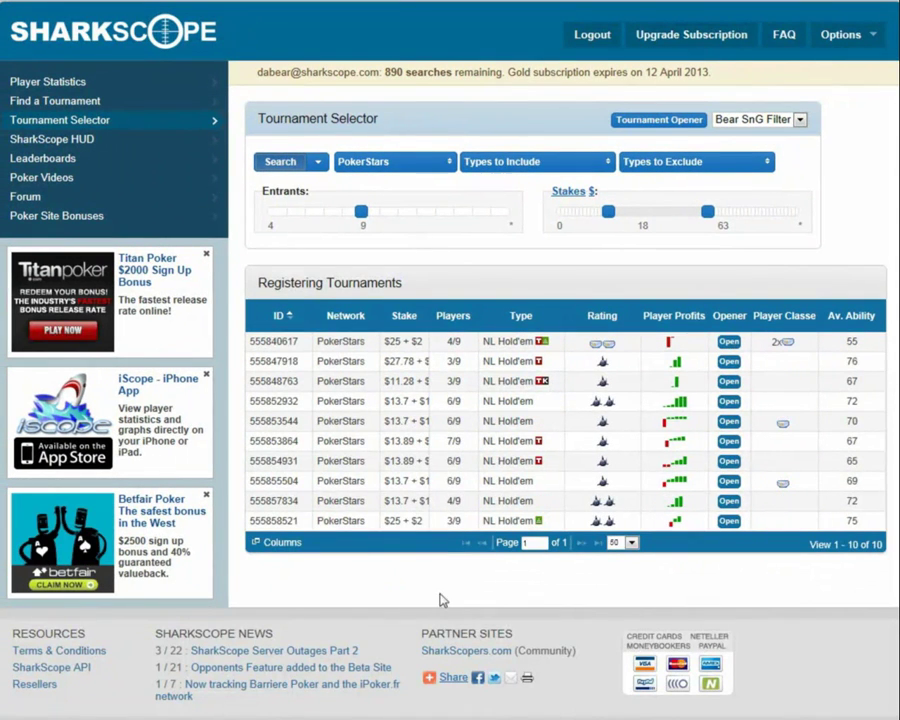
- Save the PokerStars nine-entrant settings as a new filter named "Bears Stars SnG"
left_click(802, 120)
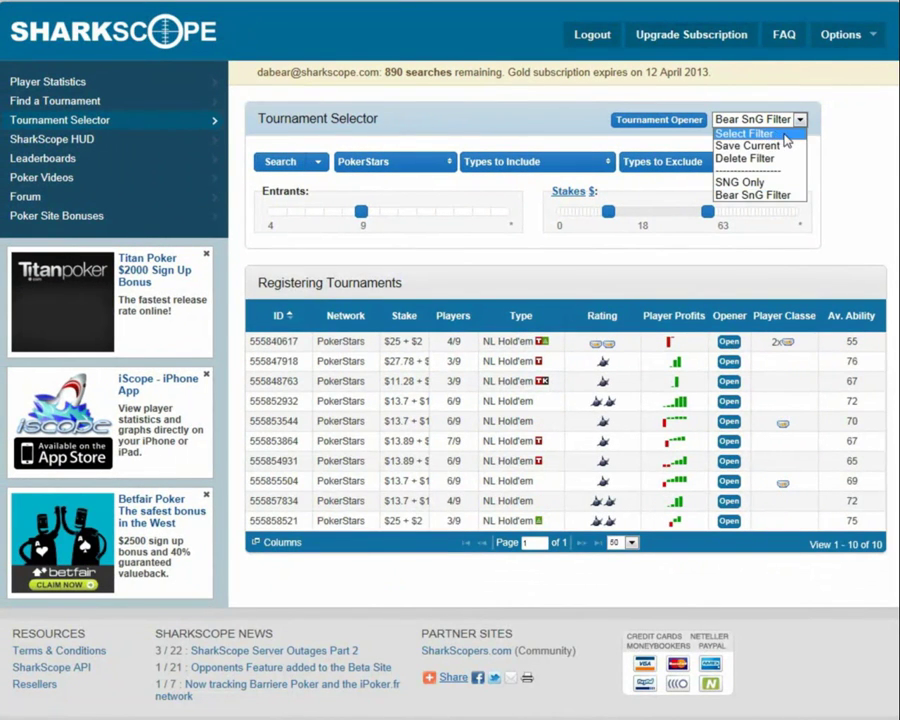
left_click(784, 147)
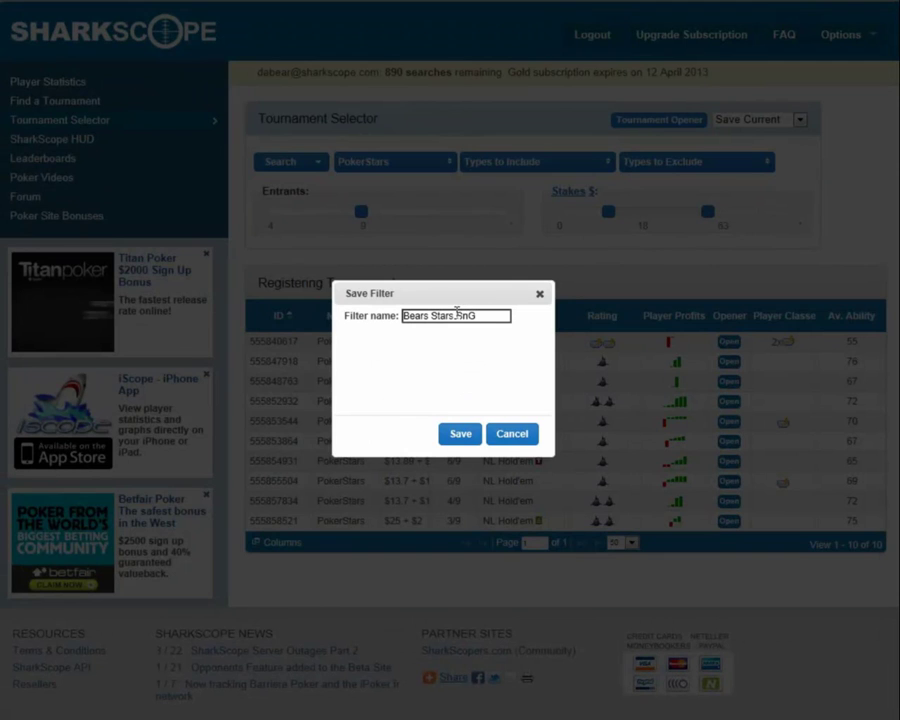
left_click(457, 434)
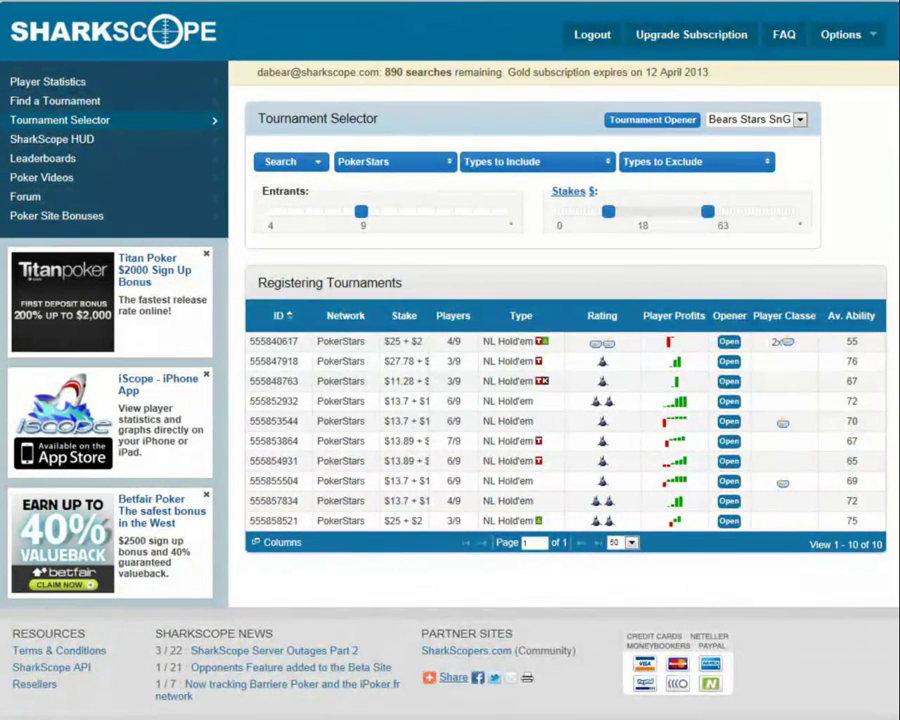
- Apply the saved Bear SnG Filter and search for registering tournaments on its three networks
left_click(745, 118)
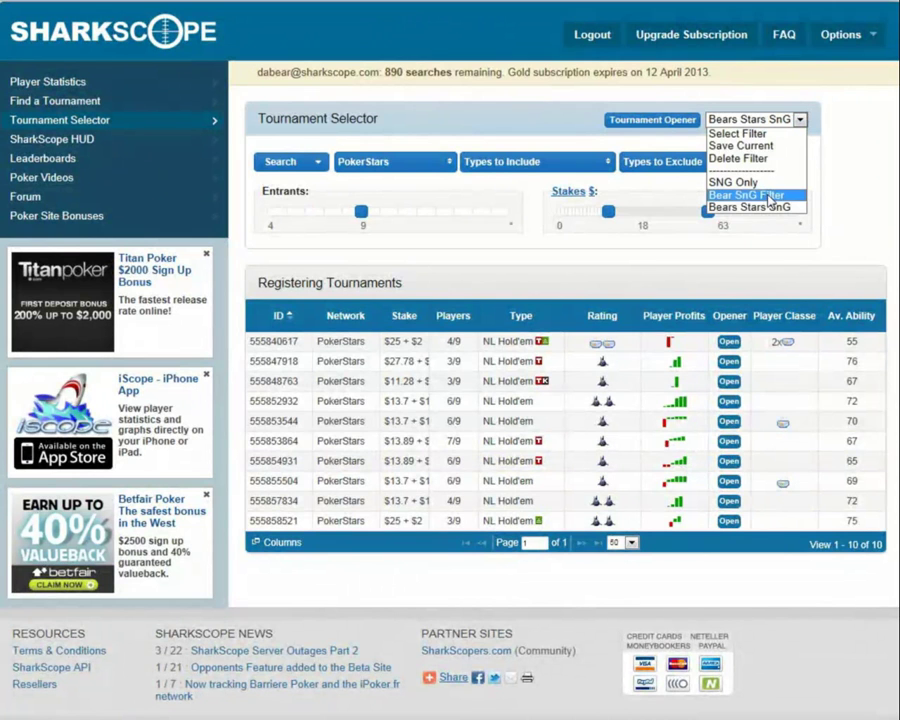
left_click(768, 196)
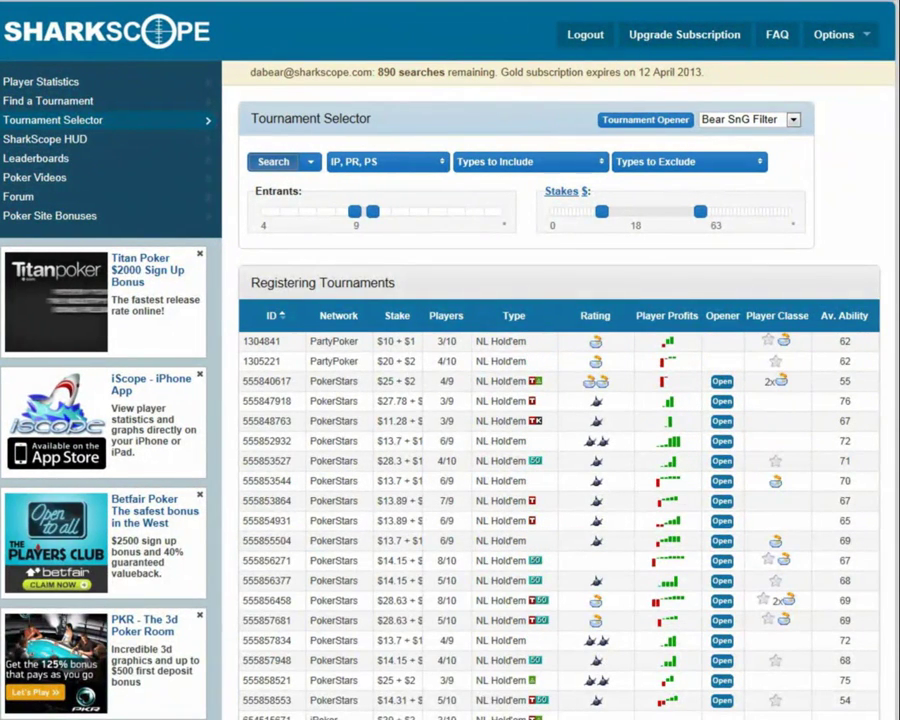
scroll(675, 337, "down", 1)
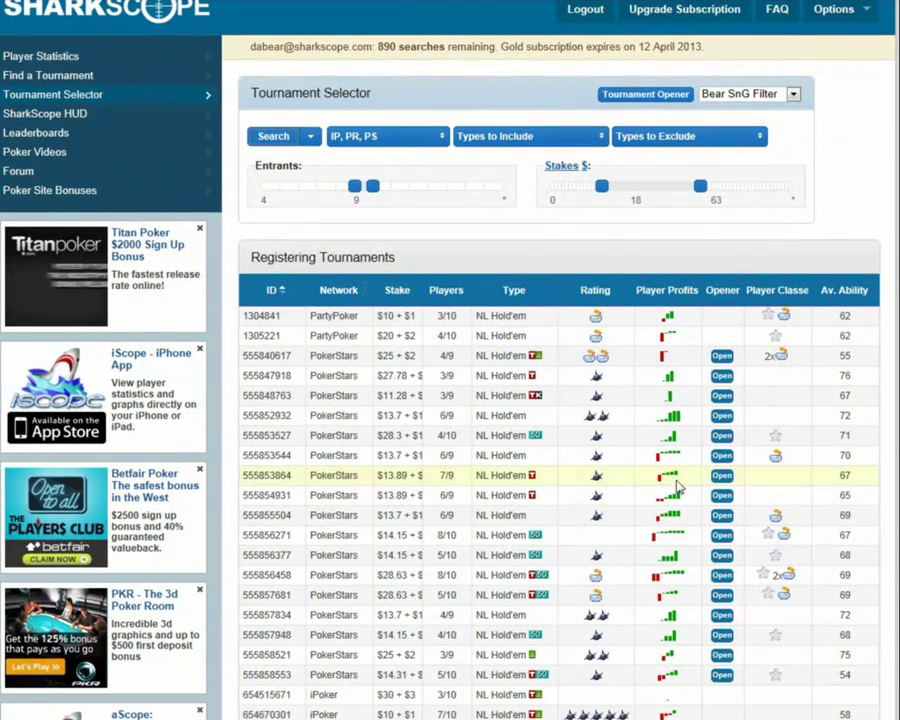
- Auto-refresh the registering tournaments for 1 minute and sort them by average ability in ascending order
left_click(355, 188)
left_click(312, 140)
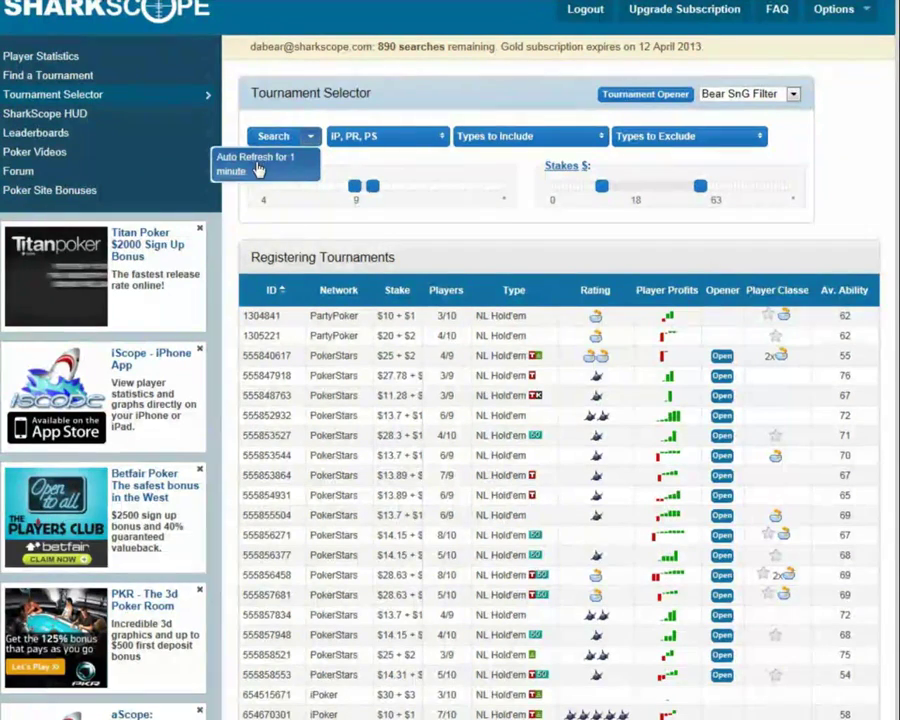
left_click(258, 170)
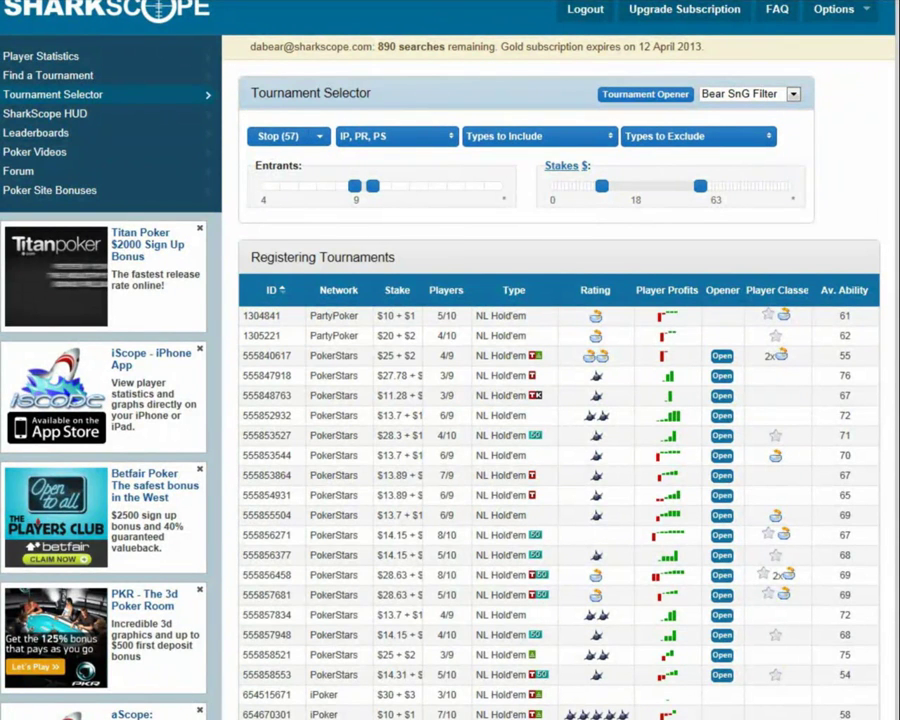
scroll(553, 250, "down", 3)
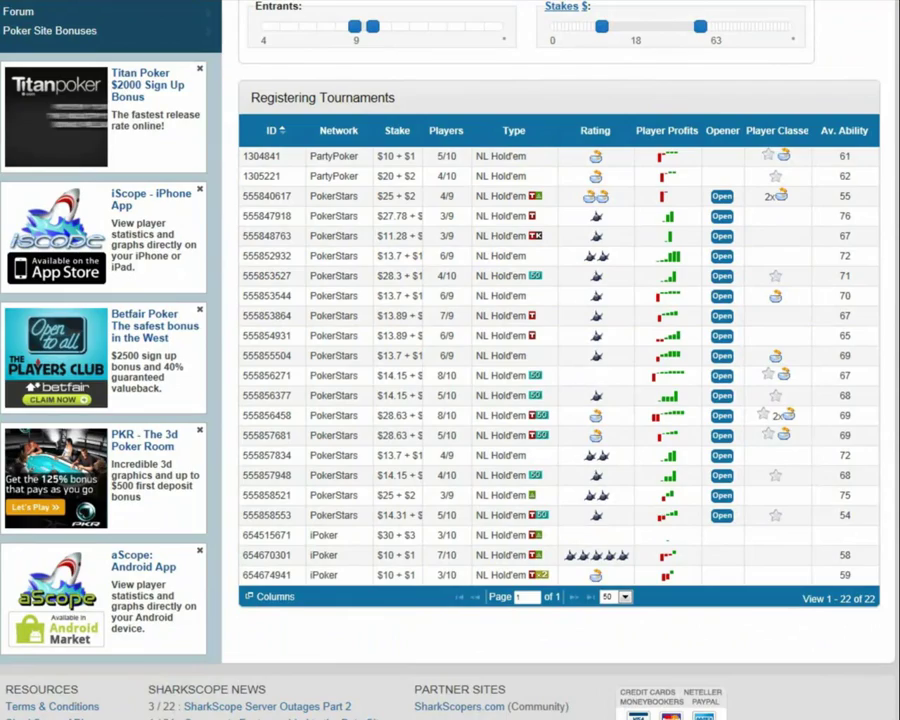
scroll(553, 400, "up", 3)
scroll(553, 400, "down", 2)
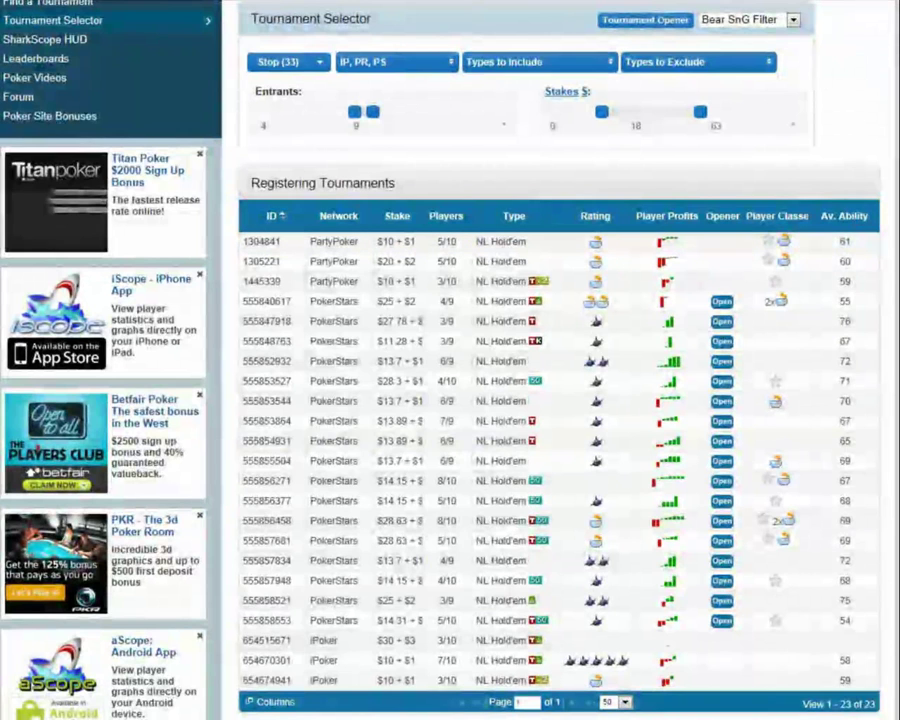
left_click(843, 216)
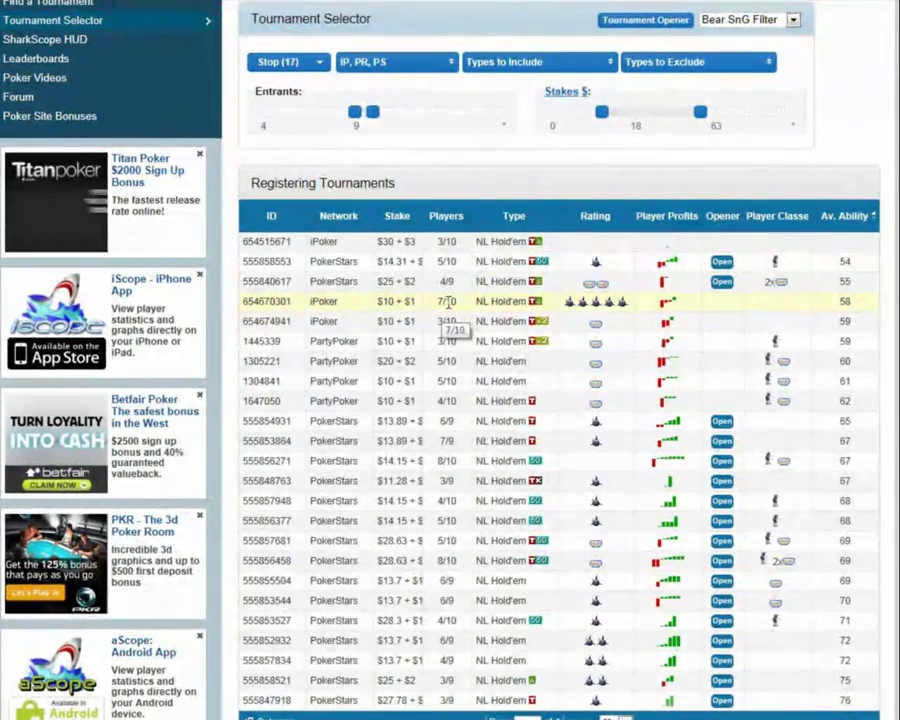
- Open iPoker tournament 654670301 from the list and load its player statistics with the SNG Only filter
left_click(449, 302)
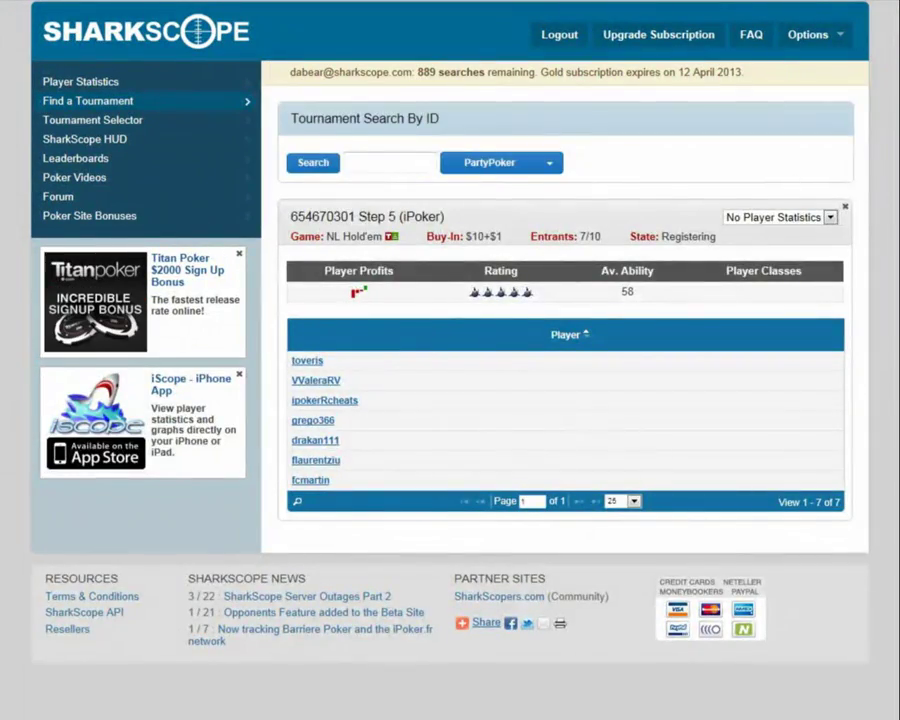
left_click(830, 217)
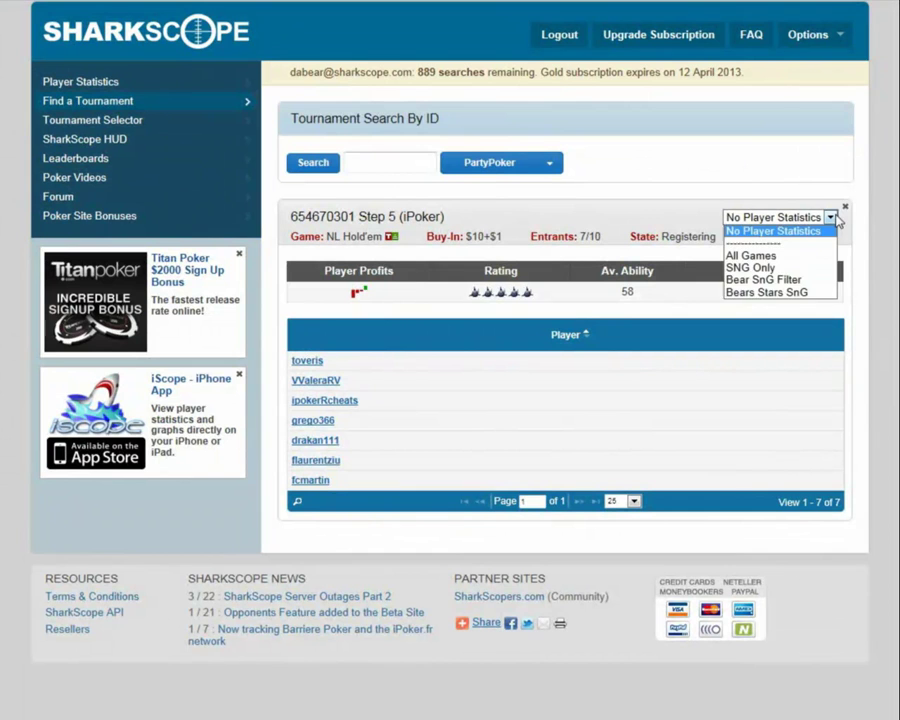
left_click(831, 268)
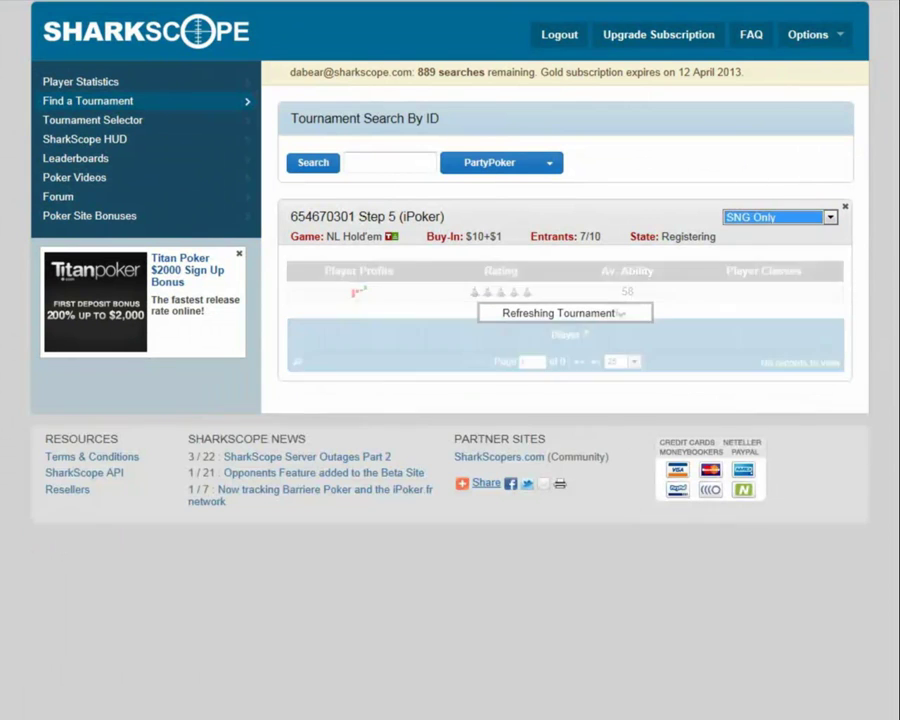
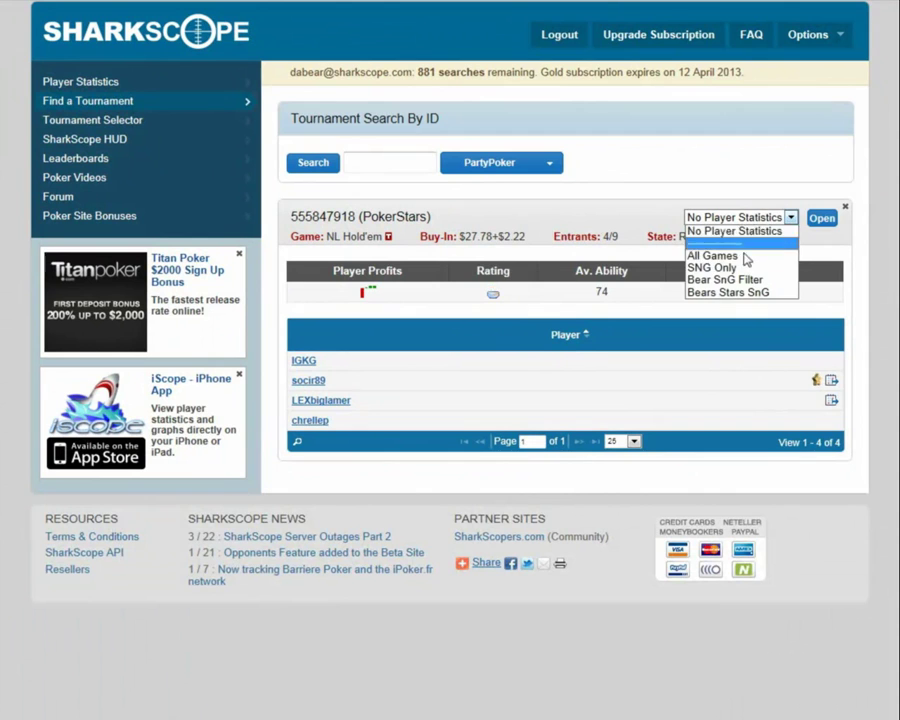
- Load the player statistics of PokerStars tournament 555847918 with the SNG Only filter and check the marker beside a player
left_click(750, 268)
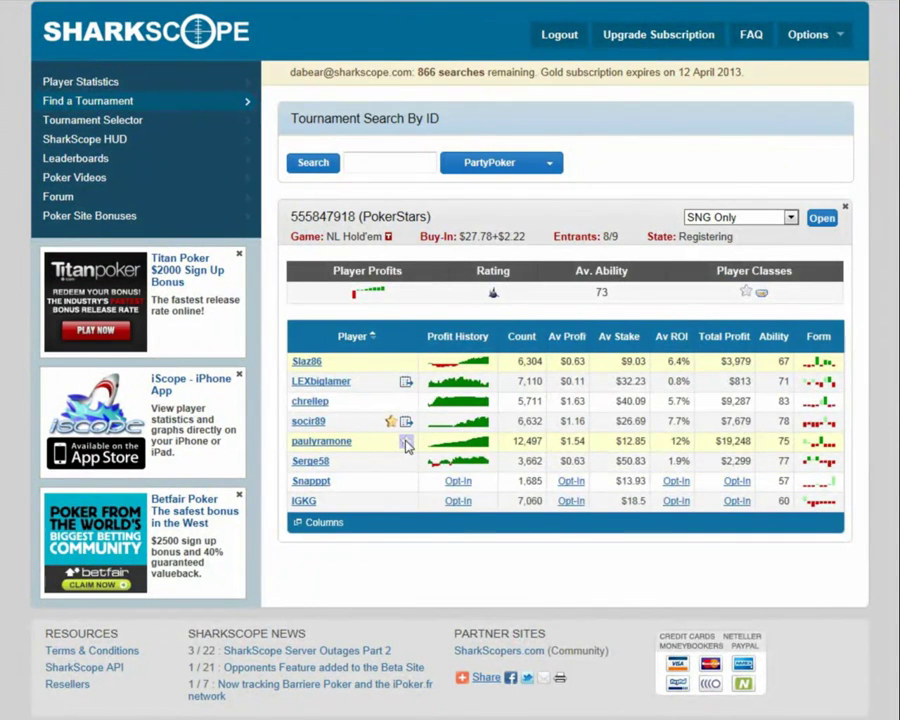
mouse_move(406, 445)
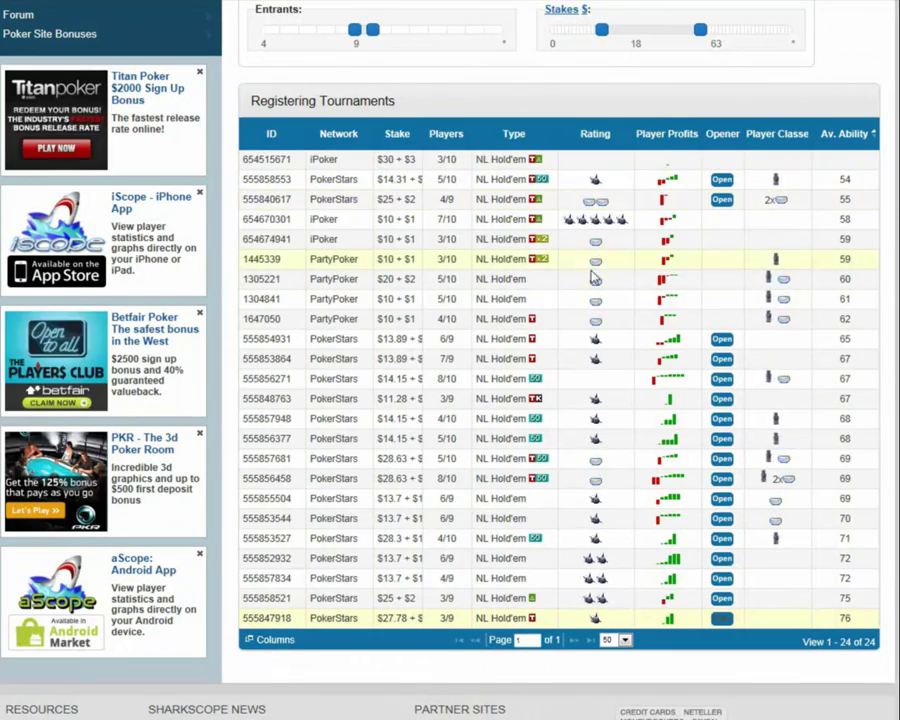
- Open the Tournament Opener from the Tournament Selector and examine the registering tournaments that offer an opener
scroll(582, 459, "up", 2)
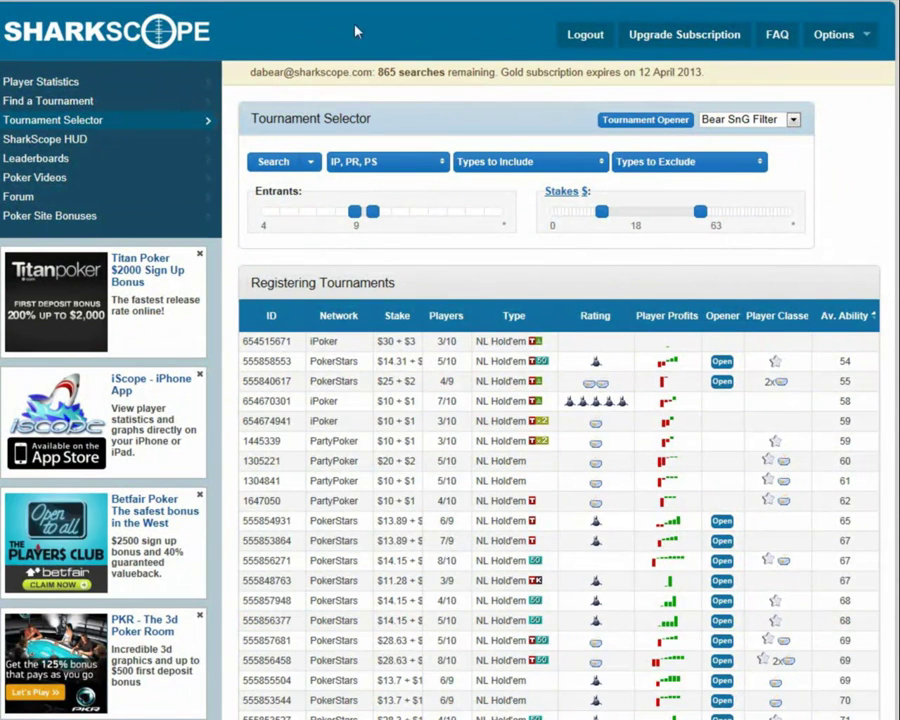
left_click(646, 120)
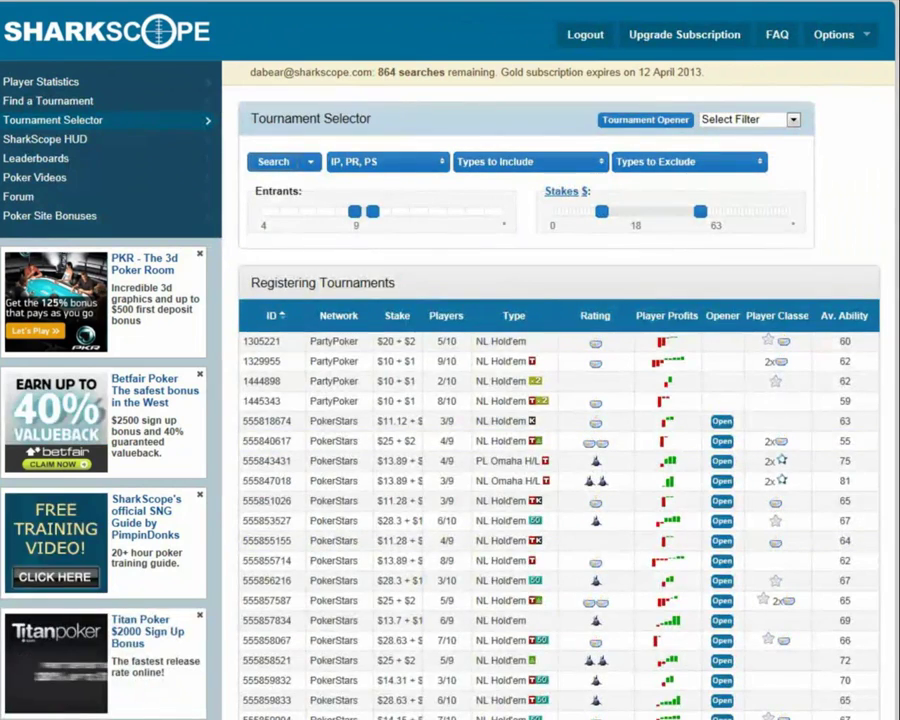
scroll(560, 450, "down", 1)
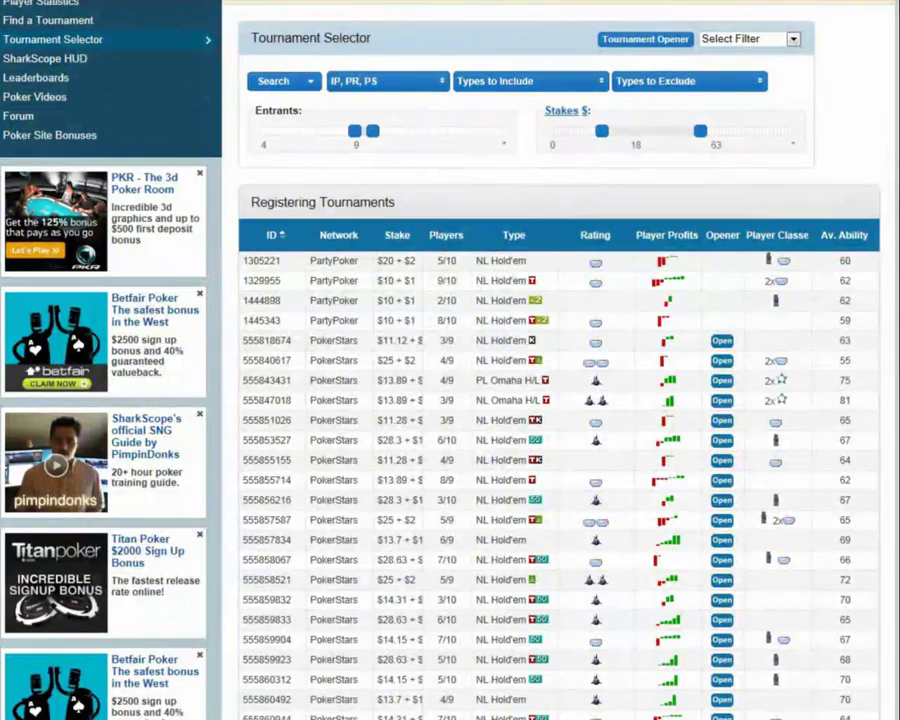
- Remove tournament 554879519 from the search results and load the player statistics of PokerStars tournament 556119089 with the SNG Only filter
scroll(560, 450, "down", 2)
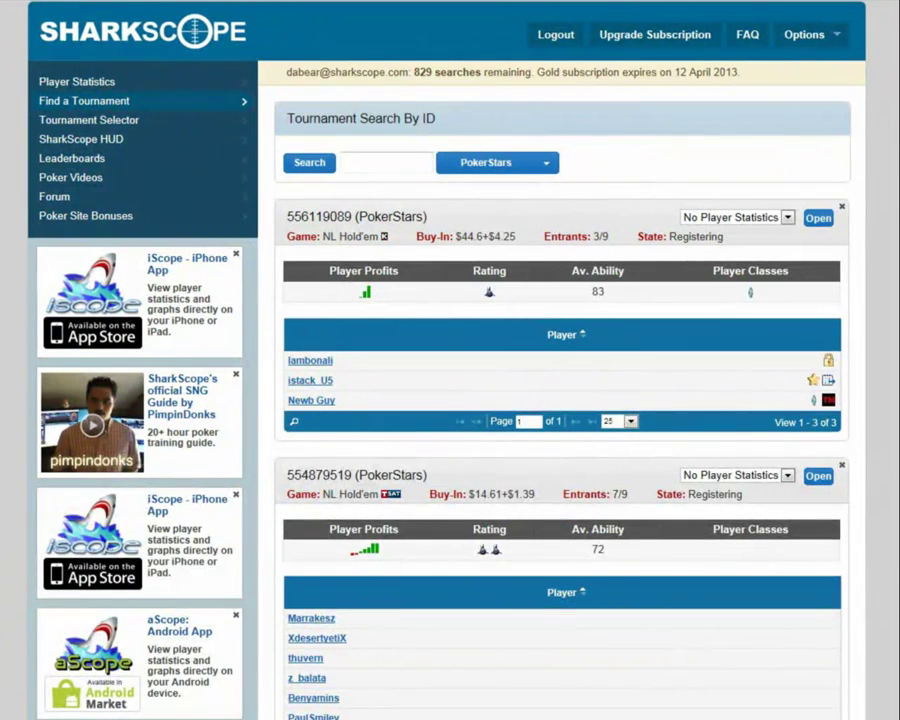
left_click(842, 467)
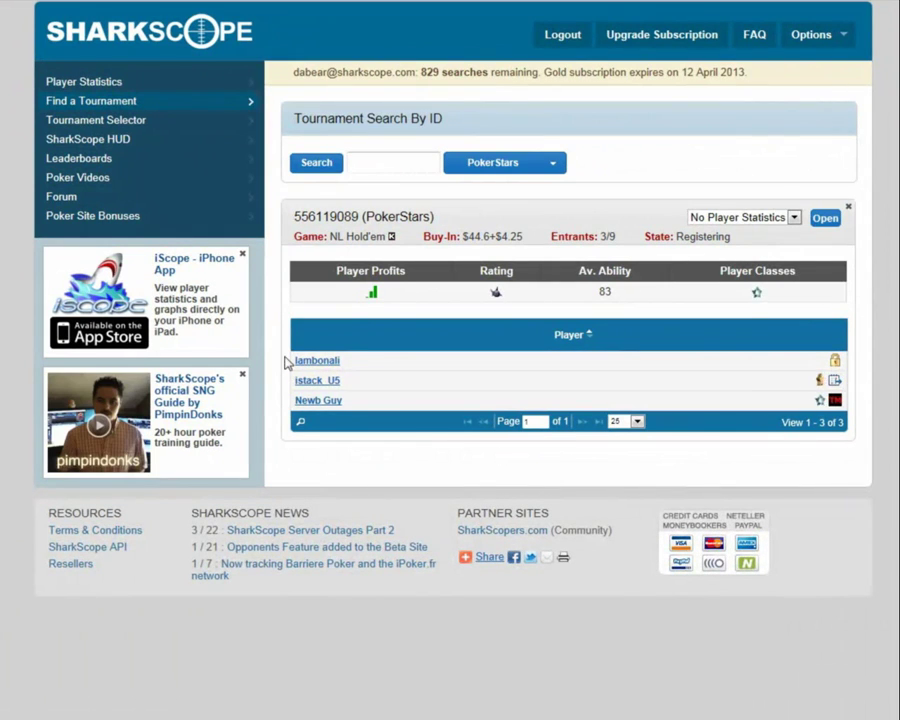
left_click(790, 217)
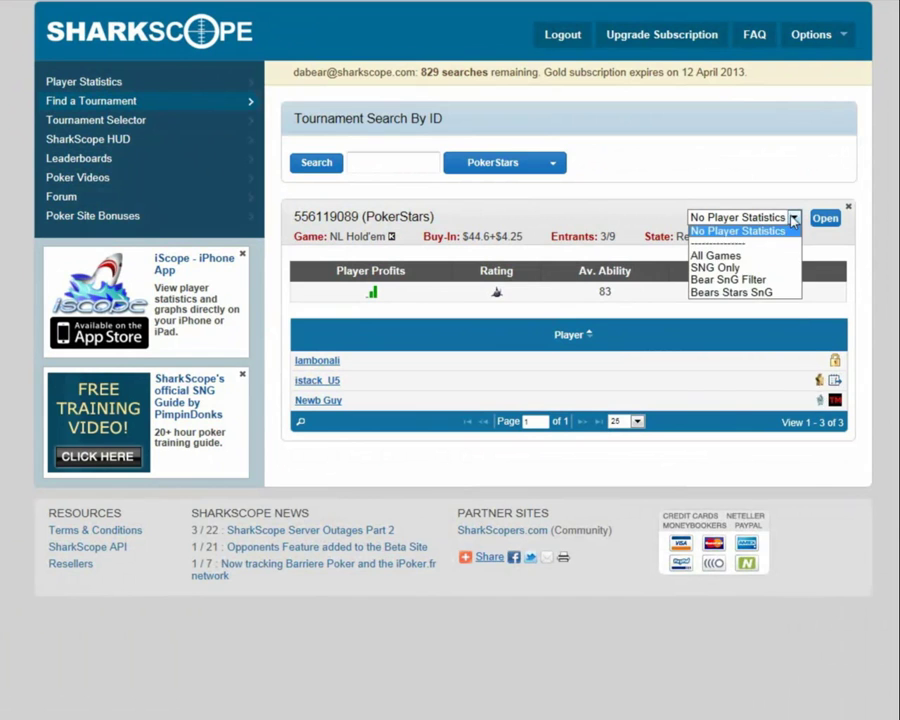
left_click(770, 263)
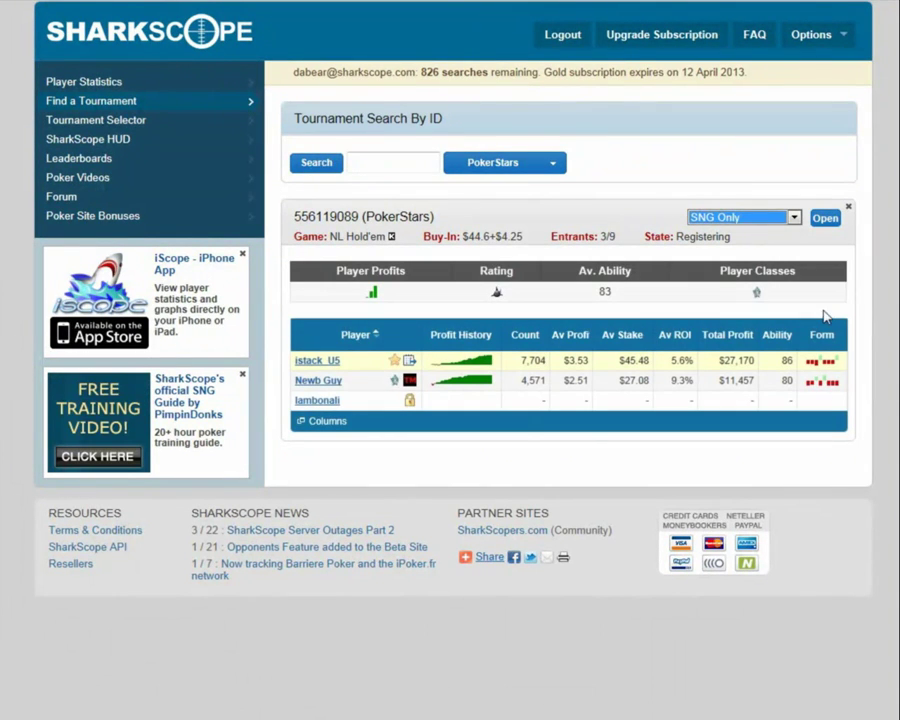
- Open the PokerStars lobby of tournament 556119089 from its search result and reposition the lobby window
left_click(826, 220)
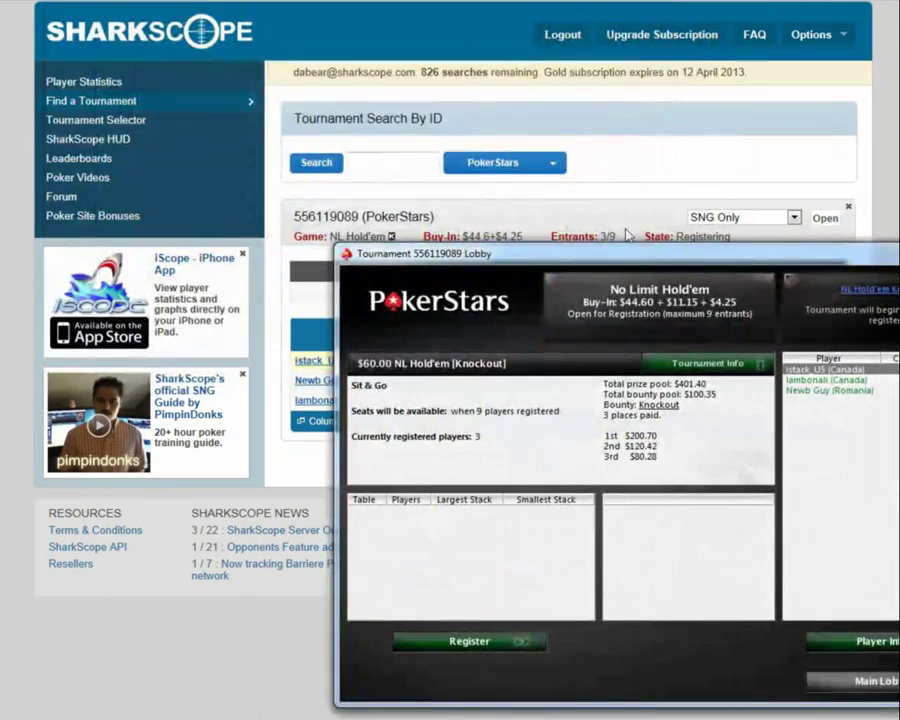
left_click_drag(614, 253, 364, 3)
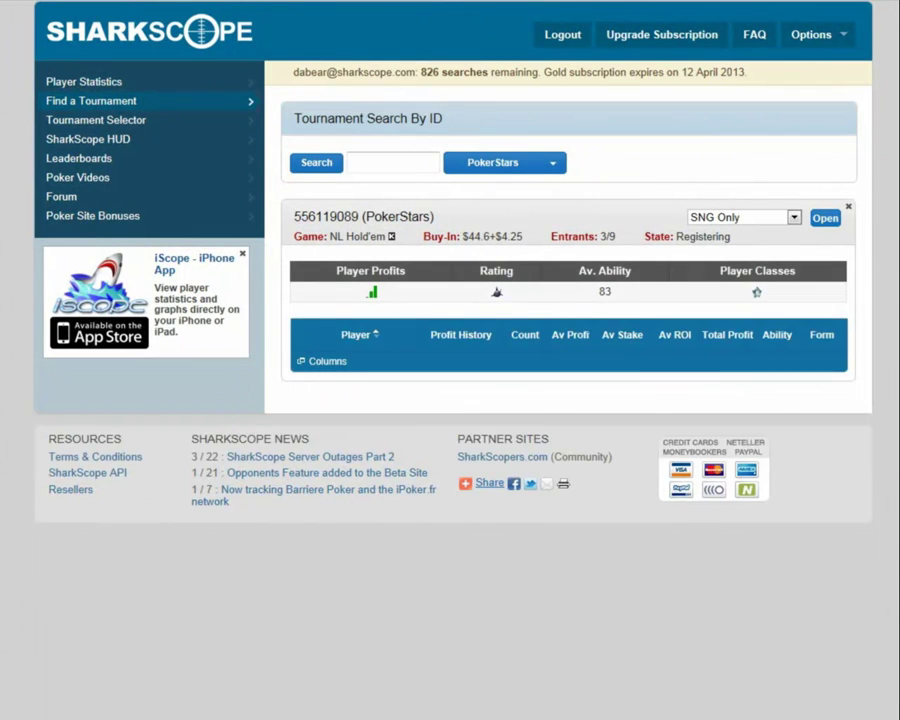
- Return to the Tournament Selector's registering tournaments and look through the saved filters
key("alt+Left")
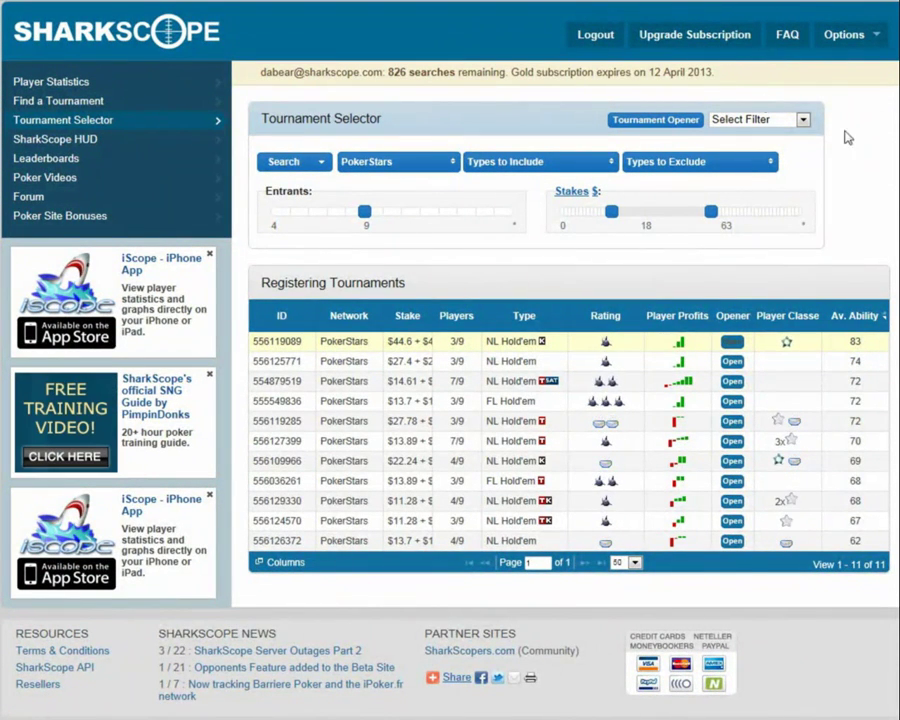
left_click(802, 119)
left_click(757, 235)
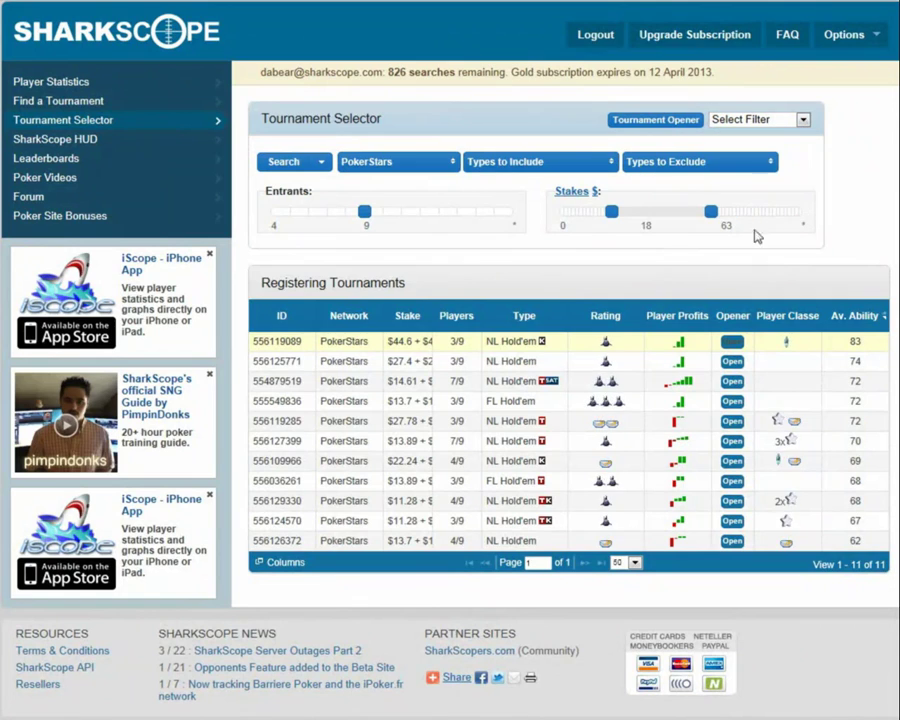